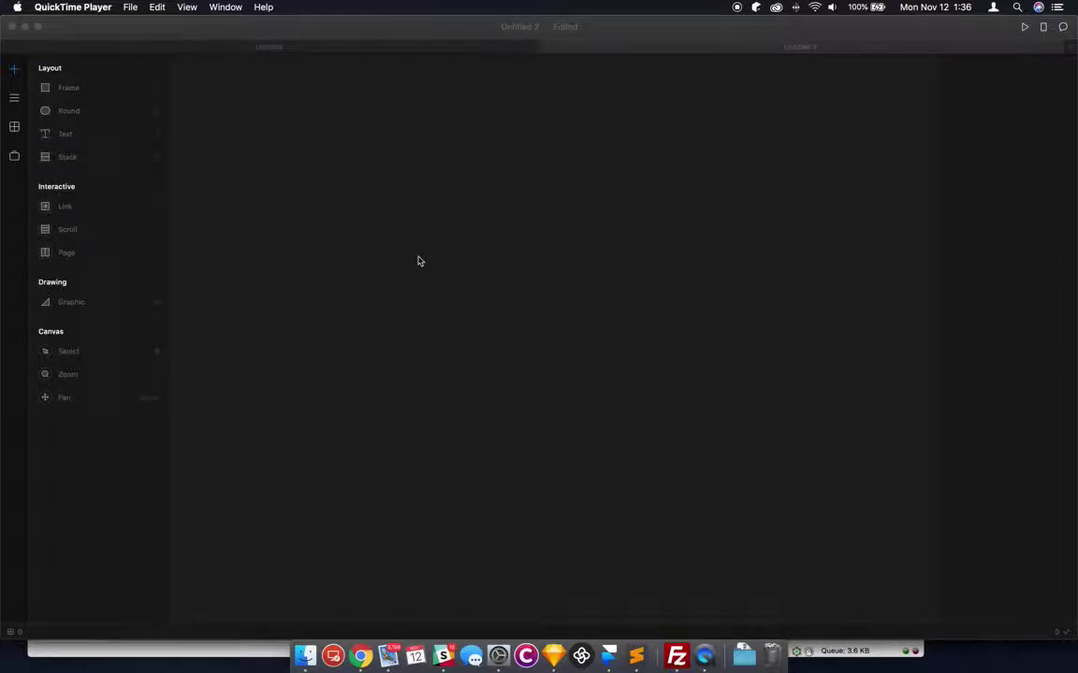
Draw a frame, make it an Apple iPhone 8 screen, and duplicate it beside the original
{"action": "left_click", "coordinate": [87, 101]}
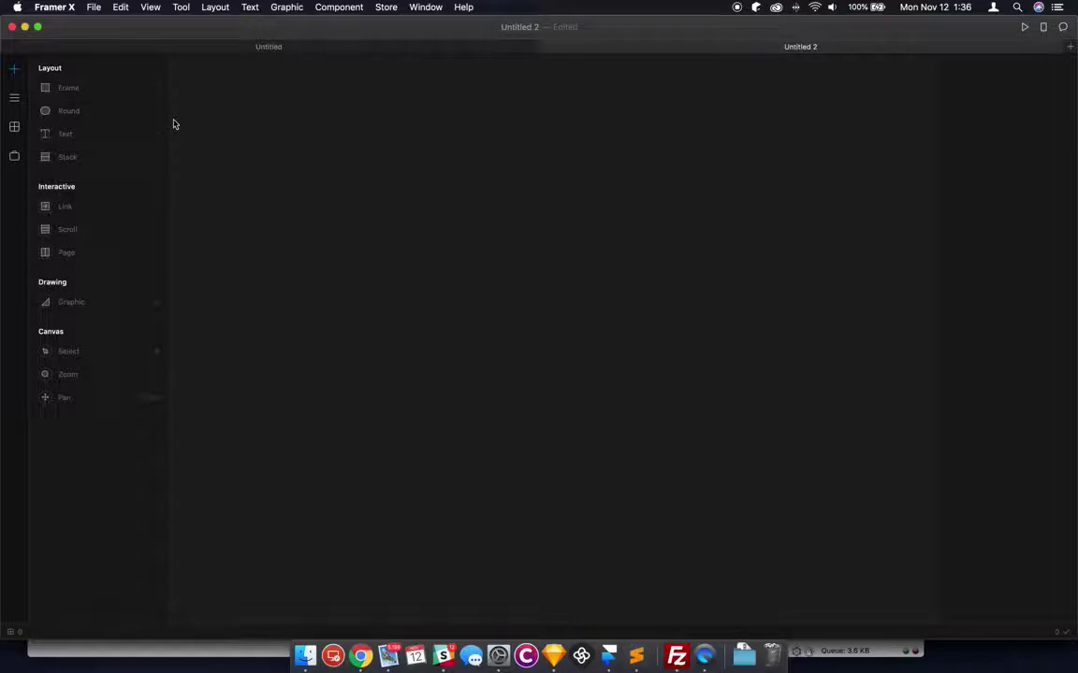
{"action": "key", "text": "f"}
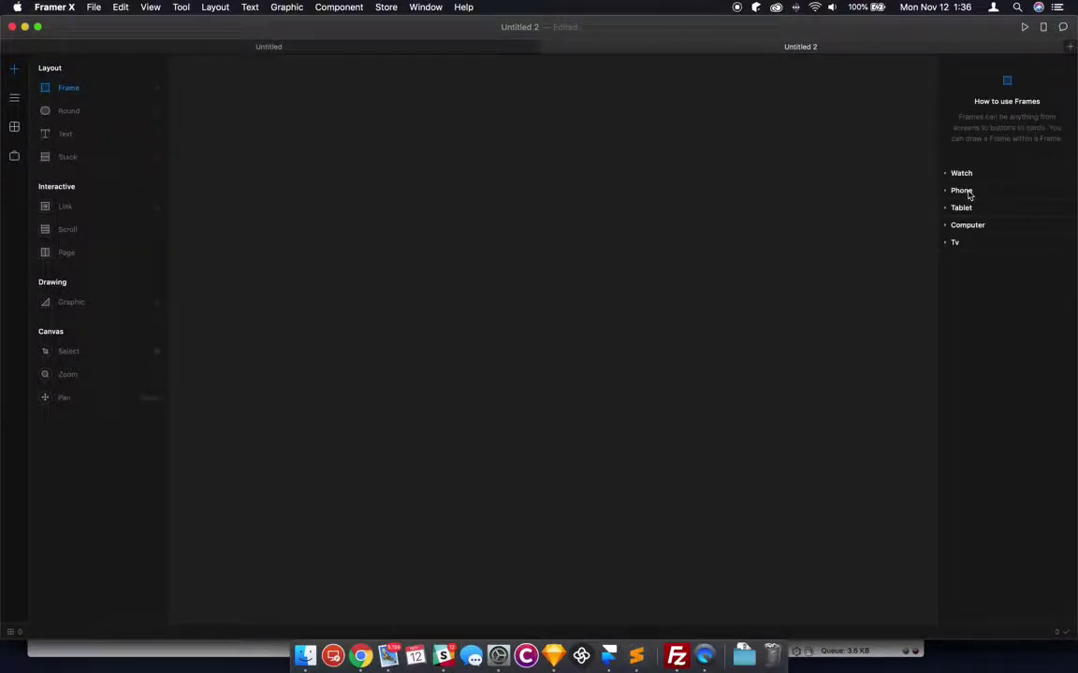
{"action": "left_click_drag", "start_coordinate": [328, 157], "coordinate": [620, 517]}
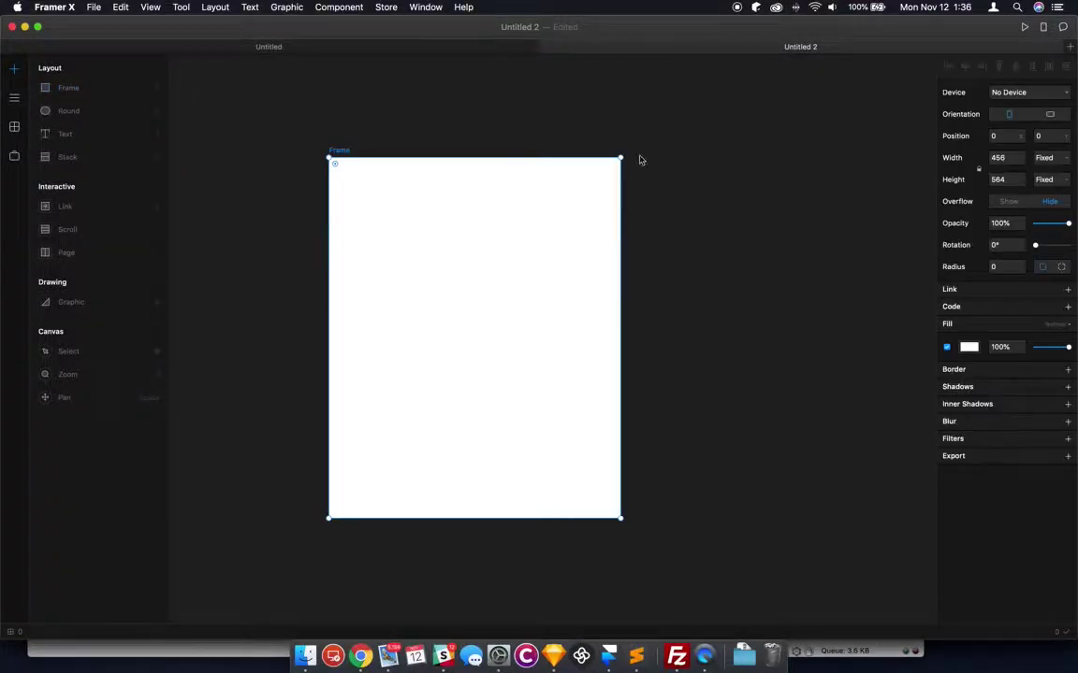
{"action": "left_click", "coordinate": [1027, 91]}
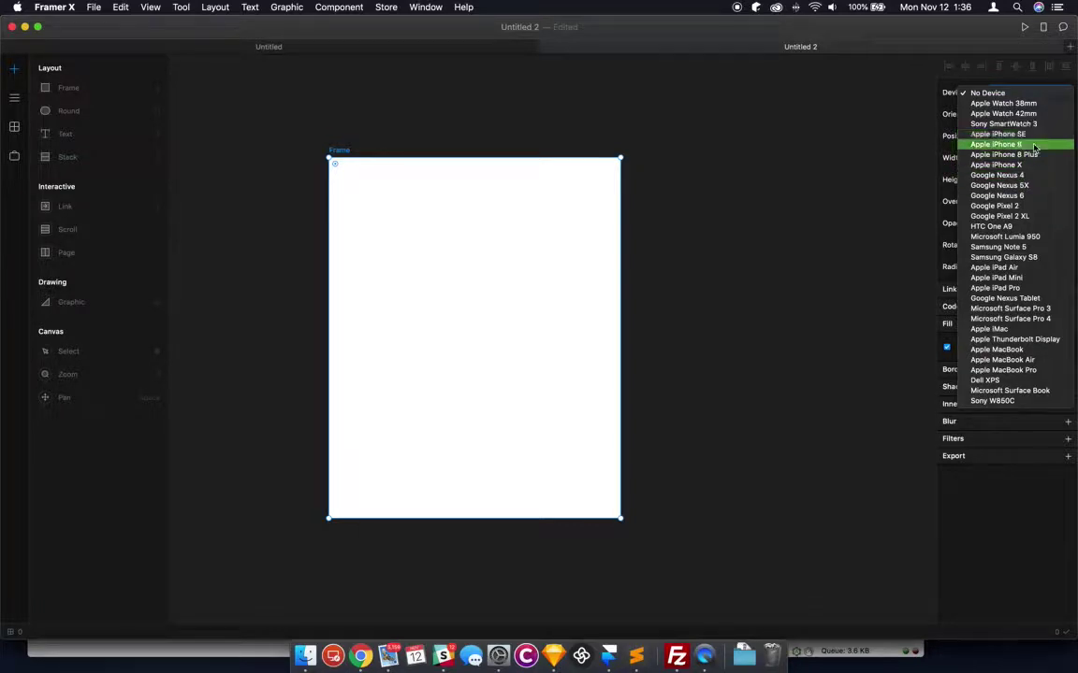
{"action": "left_click", "coordinate": [999, 144]}
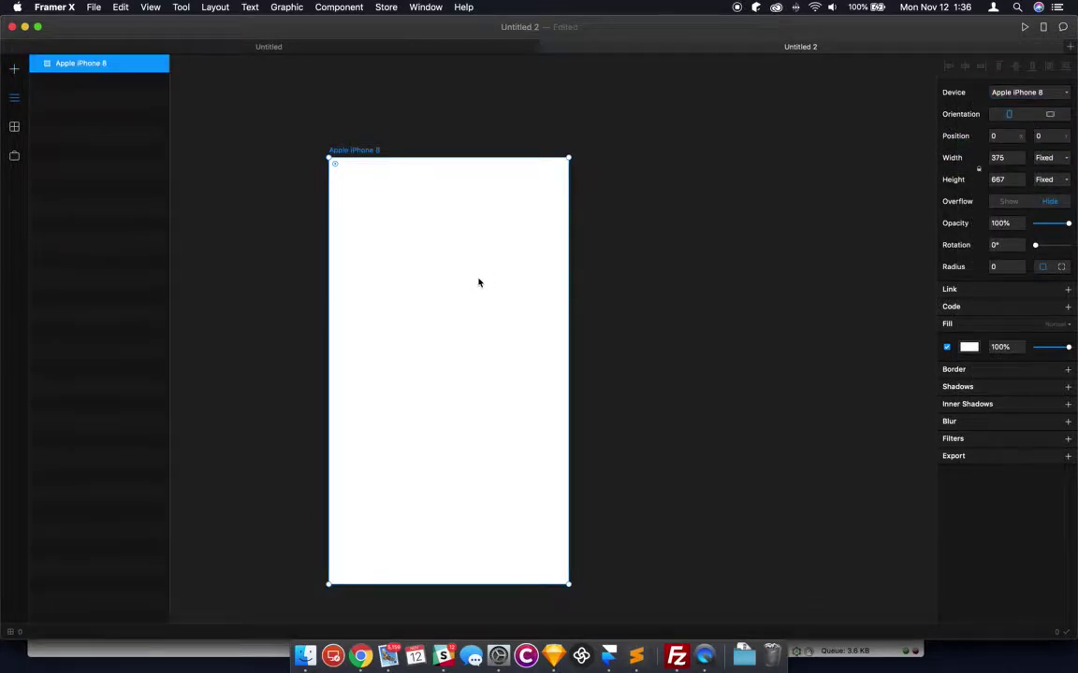
{"action": "key", "text": "super+d"}
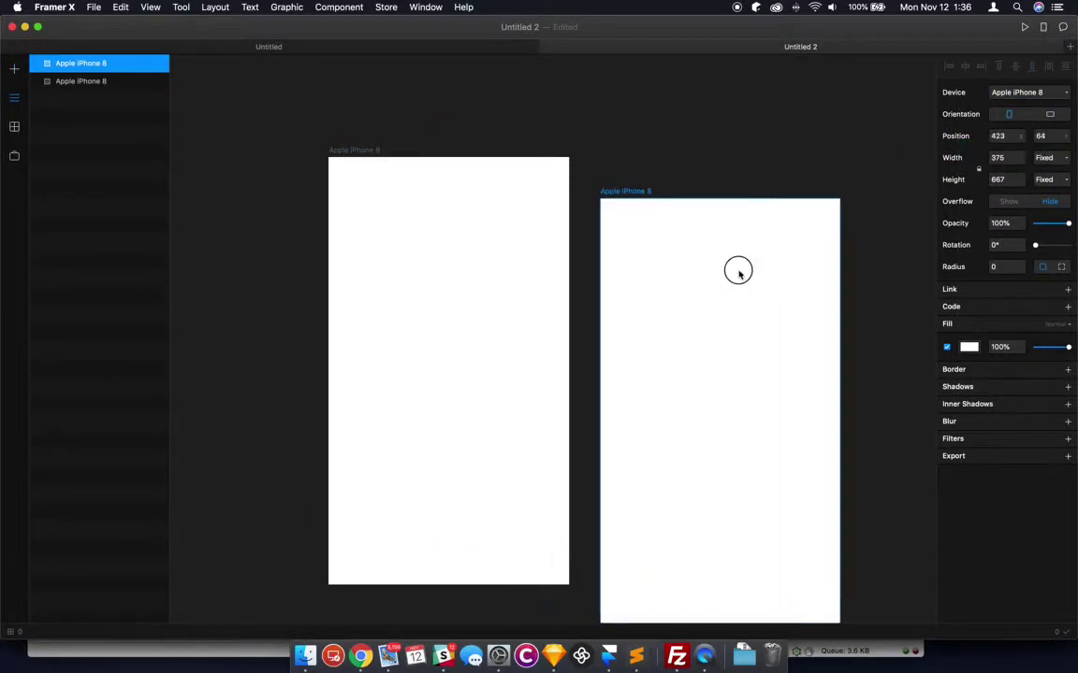
Rename the left frame 'Home' and the right frame 'Menu'
{"action": "left_click", "coordinate": [110, 80]}
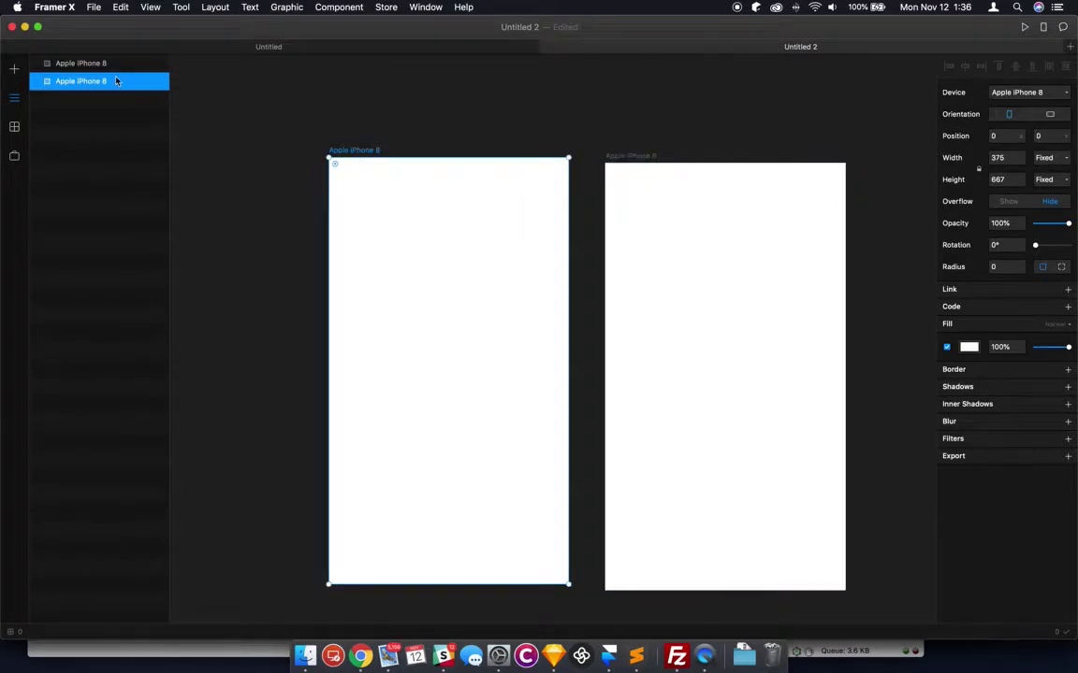
{"action": "double_click", "coordinate": [74, 82]}
{"action": "type", "text": "Home"}
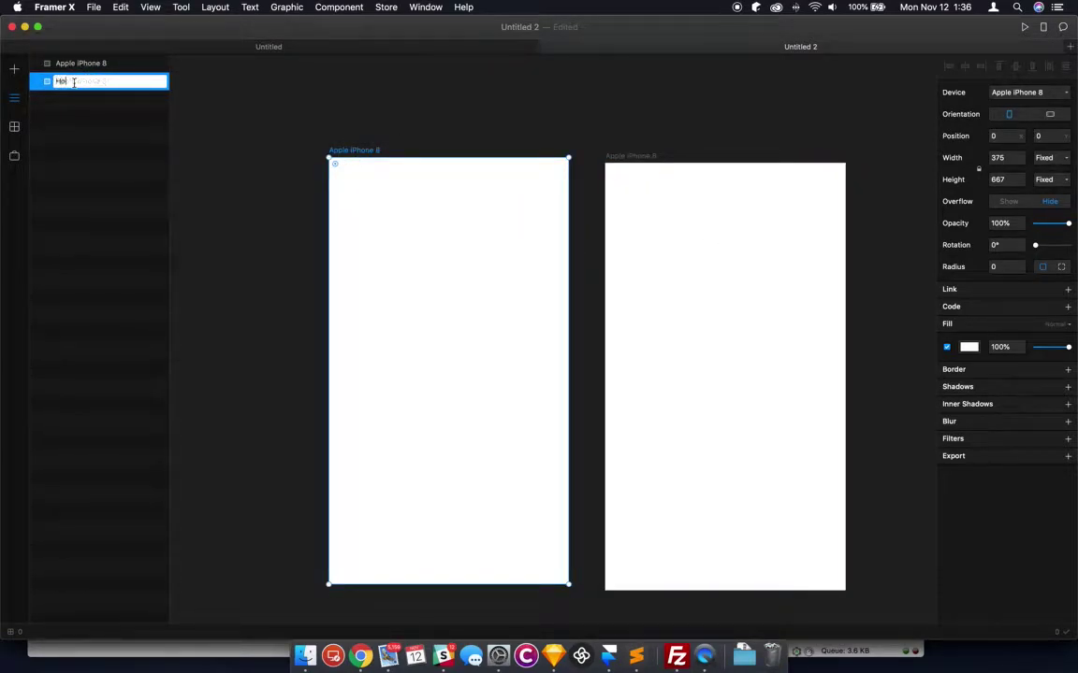
{"action": "key", "text": "Return"}
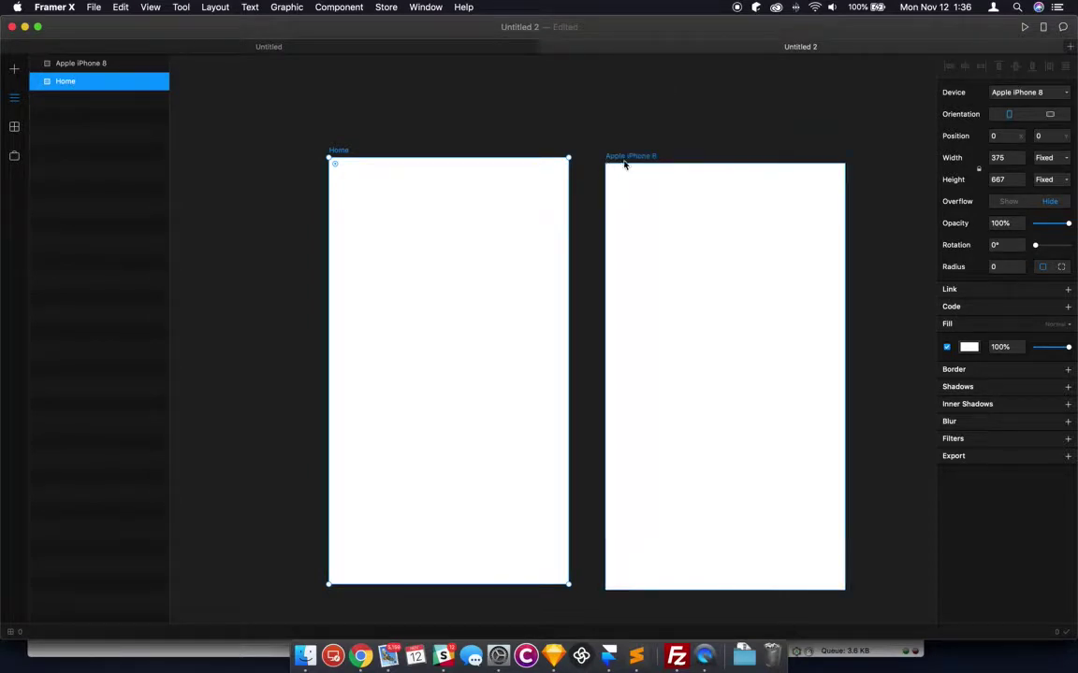
{"action": "left_click", "coordinate": [613, 166]}
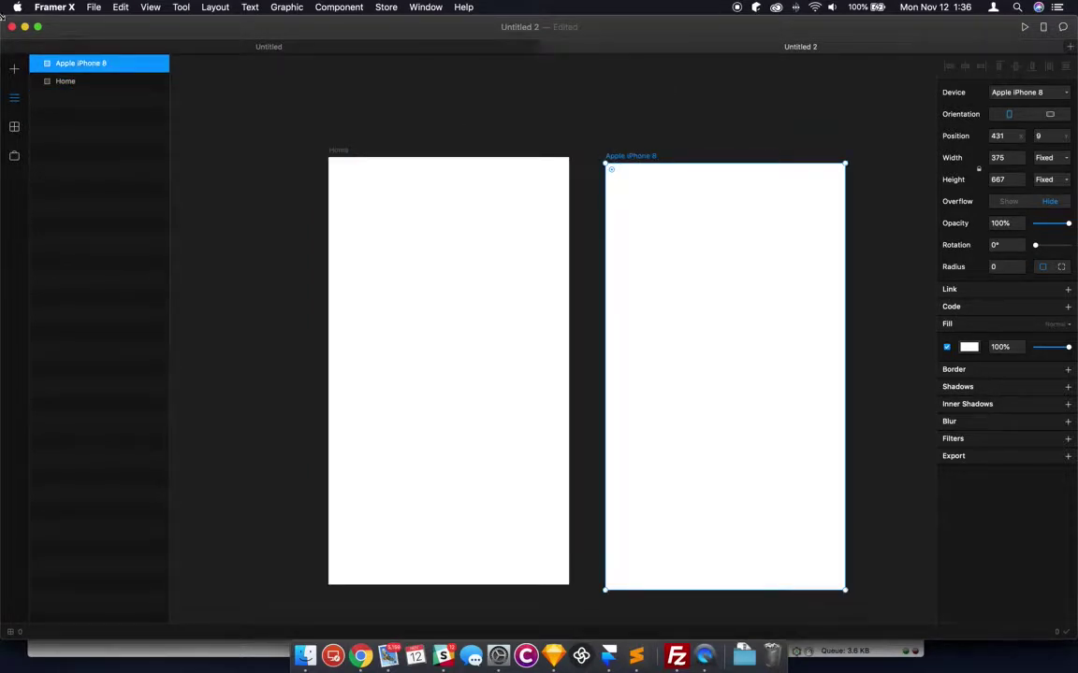
{"action": "double_click", "coordinate": [69, 67]}
{"action": "type", "text": "Menu"}
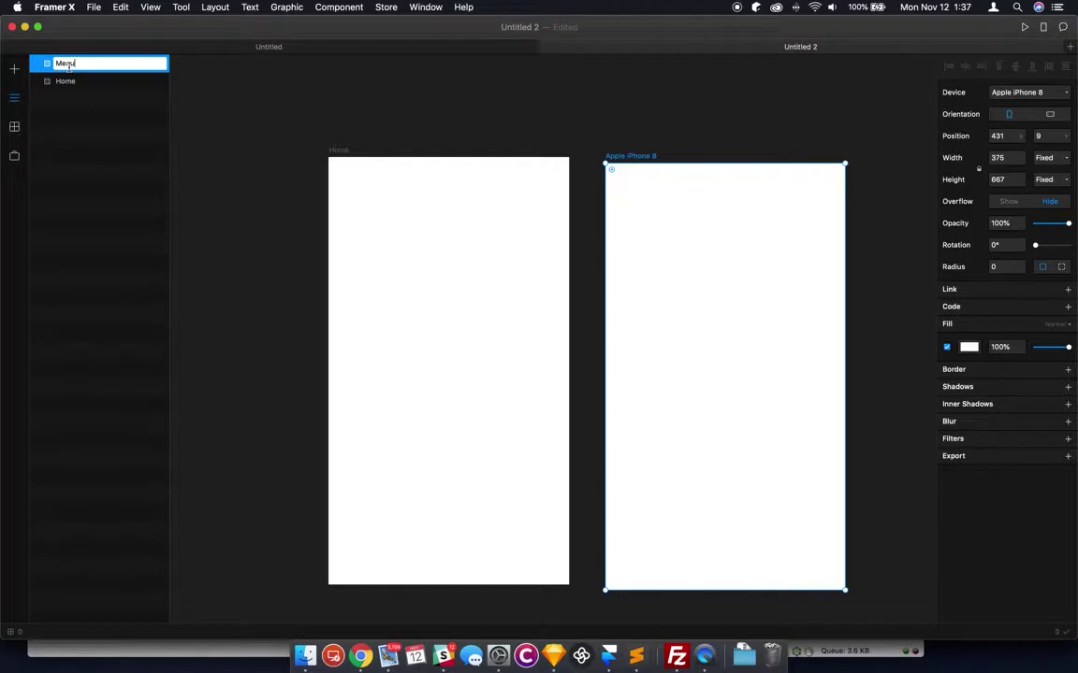
{"action": "key", "text": "Return"}
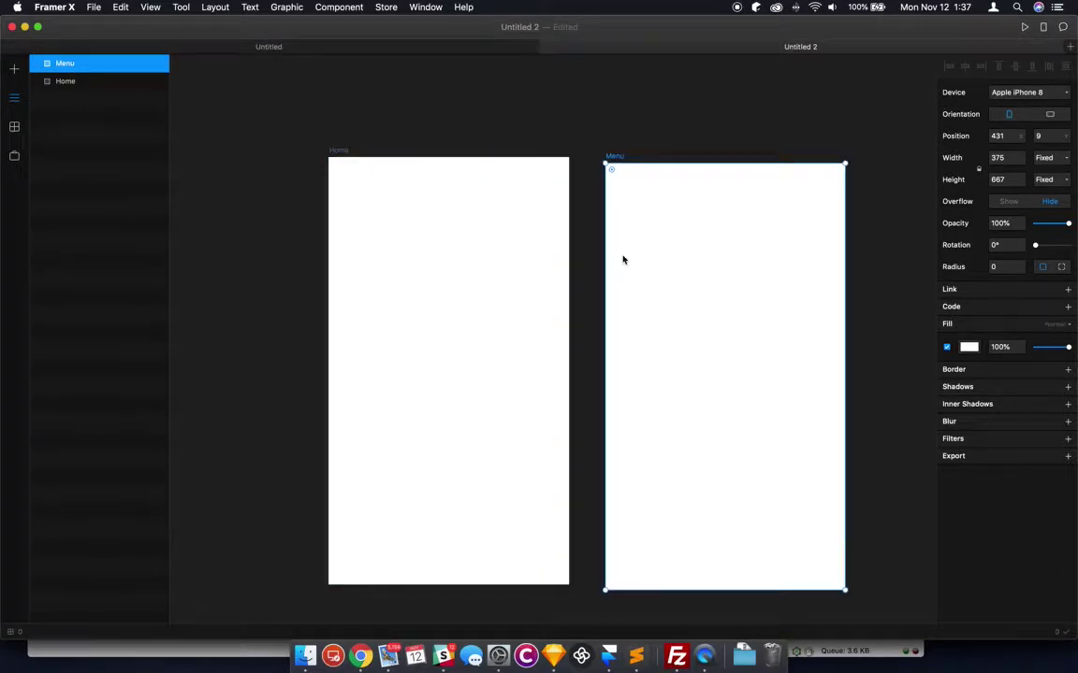
Make the Menu frame 254 wide with a dark grey #333333 fill
{"action": "left_click_drag", "start_coordinate": [847, 329], "coordinate": [768, 331]}
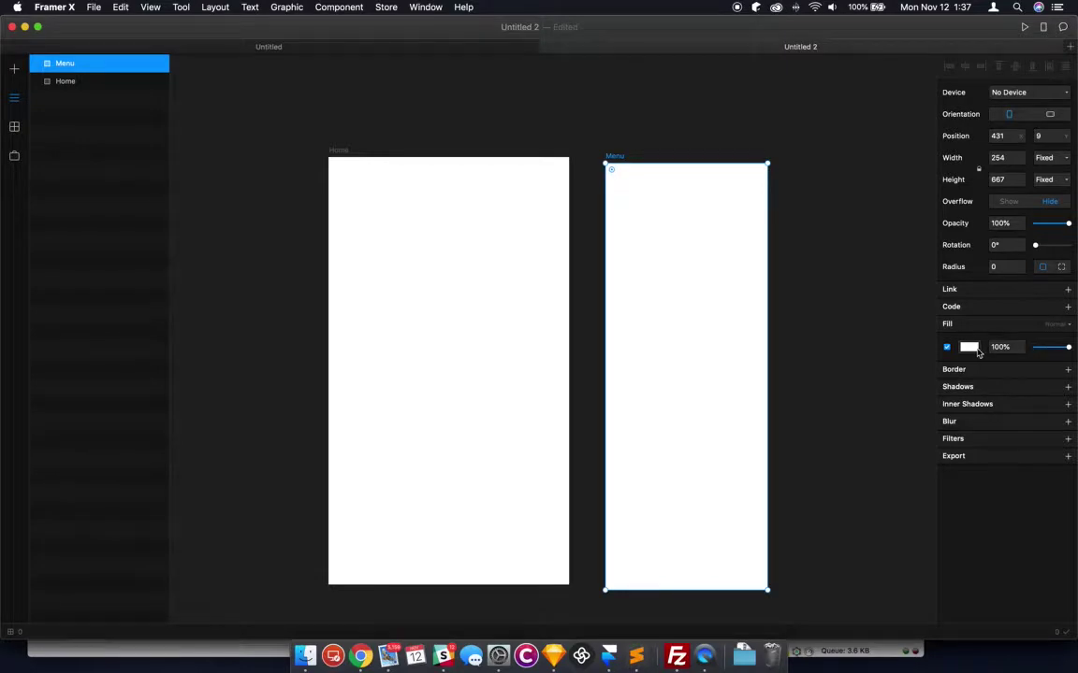
{"action": "left_click", "coordinate": [968, 347]}
{"action": "left_click_drag", "start_coordinate": [963, 459], "coordinate": [944, 471]}
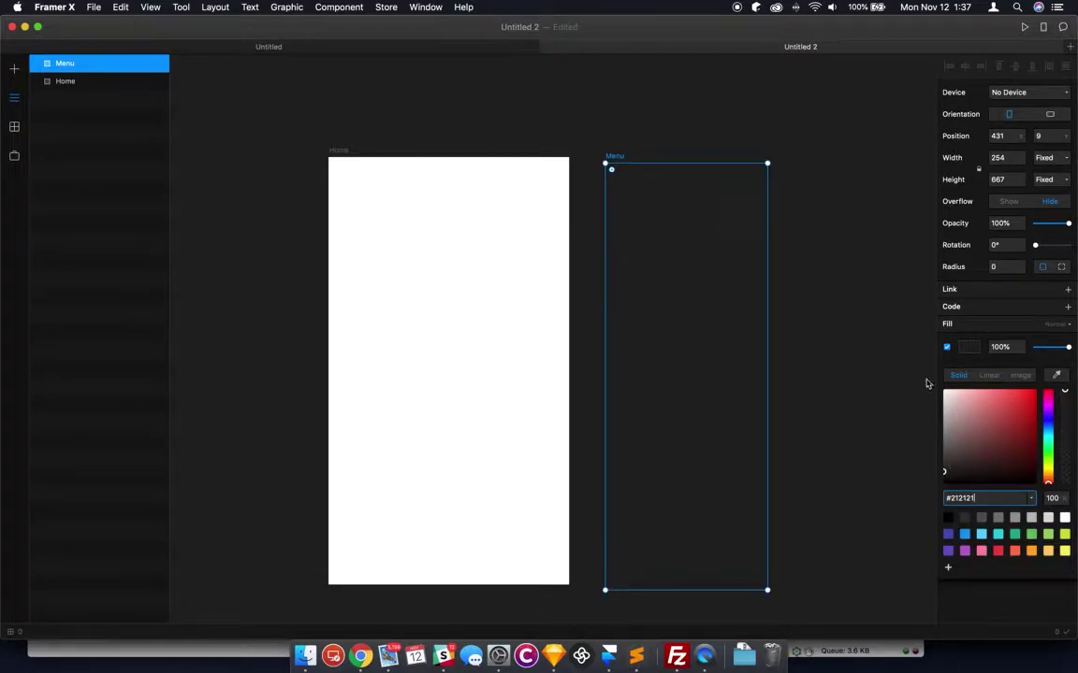
{"action": "left_click", "coordinate": [965, 520]}
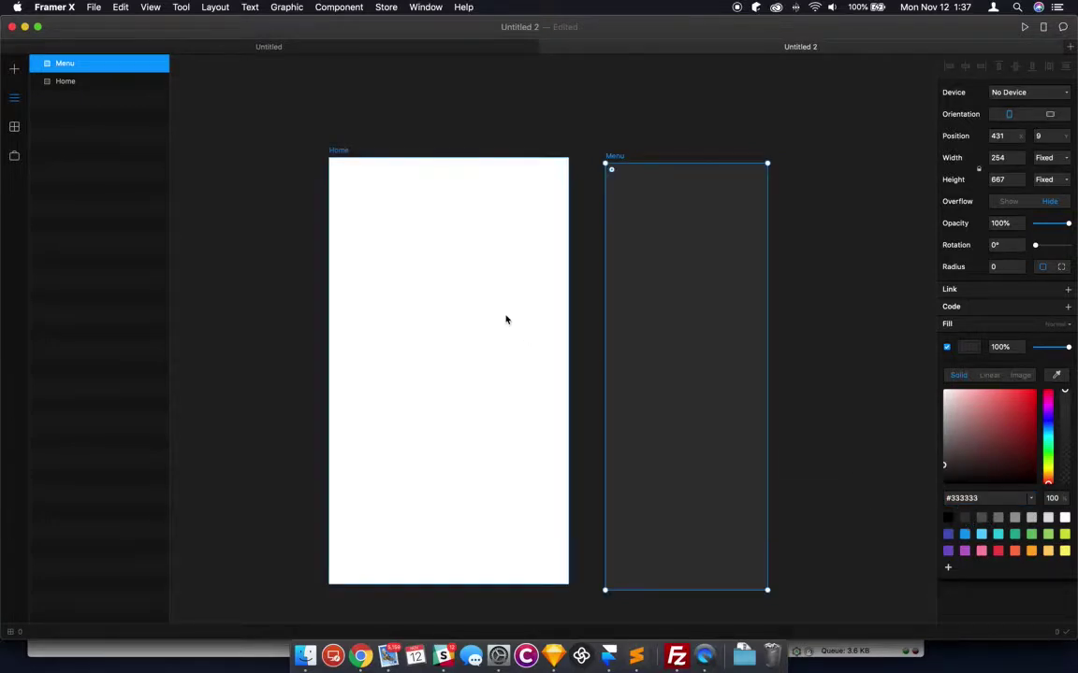
{"action": "left_click", "coordinate": [426, 250]}
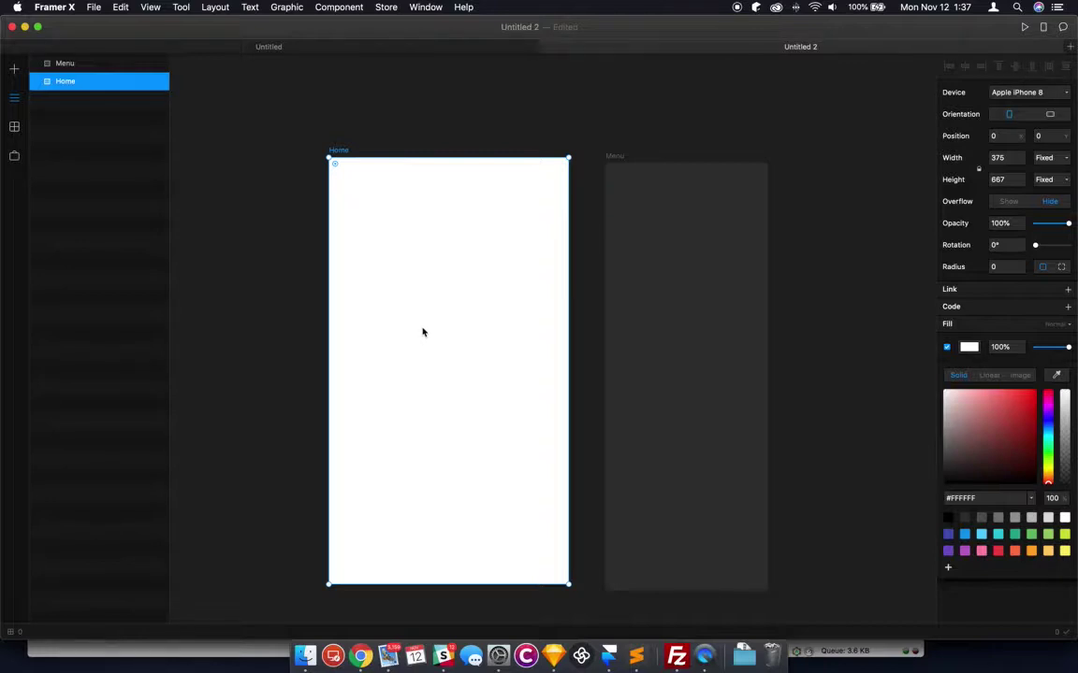
{"action": "key", "text": "t"}
Add a 'MENU' text label inside the Home frame
{"action": "left_click", "coordinate": [372, 241]}
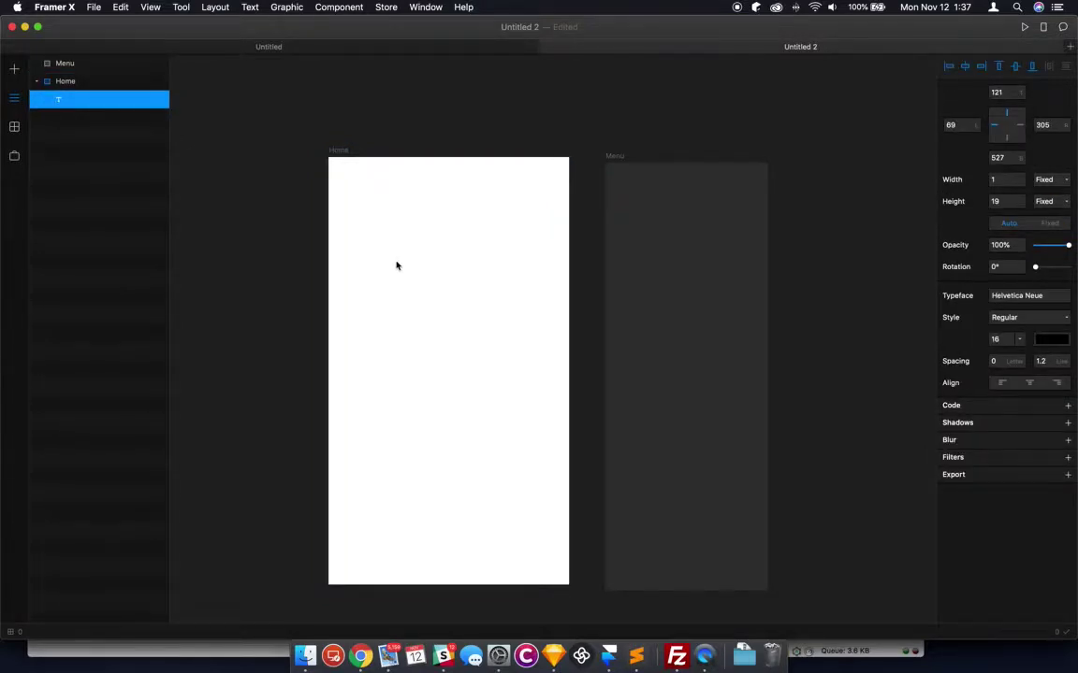
{"action": "type", "text": "MENU"}
{"action": "key", "text": "BackSpace"}
{"action": "key", "text": "BackSpace"}
{"action": "key", "text": "BackSpace"}
{"action": "key", "text": "BackSpace"}
{"action": "type", "text": "MENU"}
{"action": "key", "text": "Escape"}
Wrap MENU in an 86×48 frame at Home's top-left, and move a duplicate into Menu
{"action": "key", "text": "super+alt+Return"}
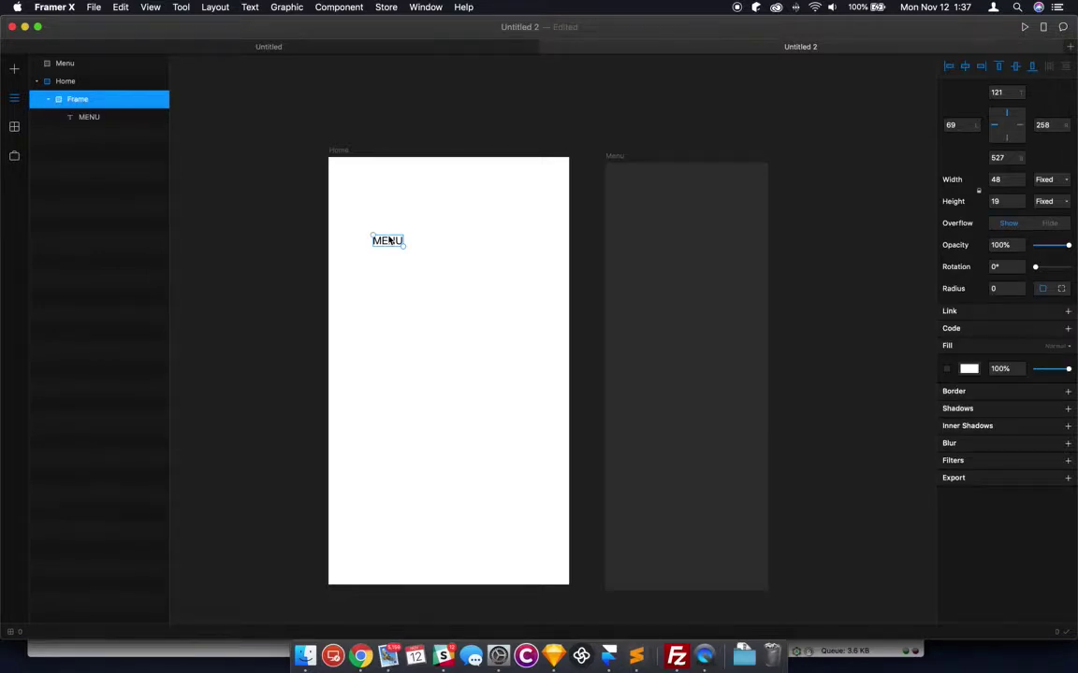
{"action": "left_click_drag", "start_coordinate": [397, 247], "coordinate": [364, 174]}
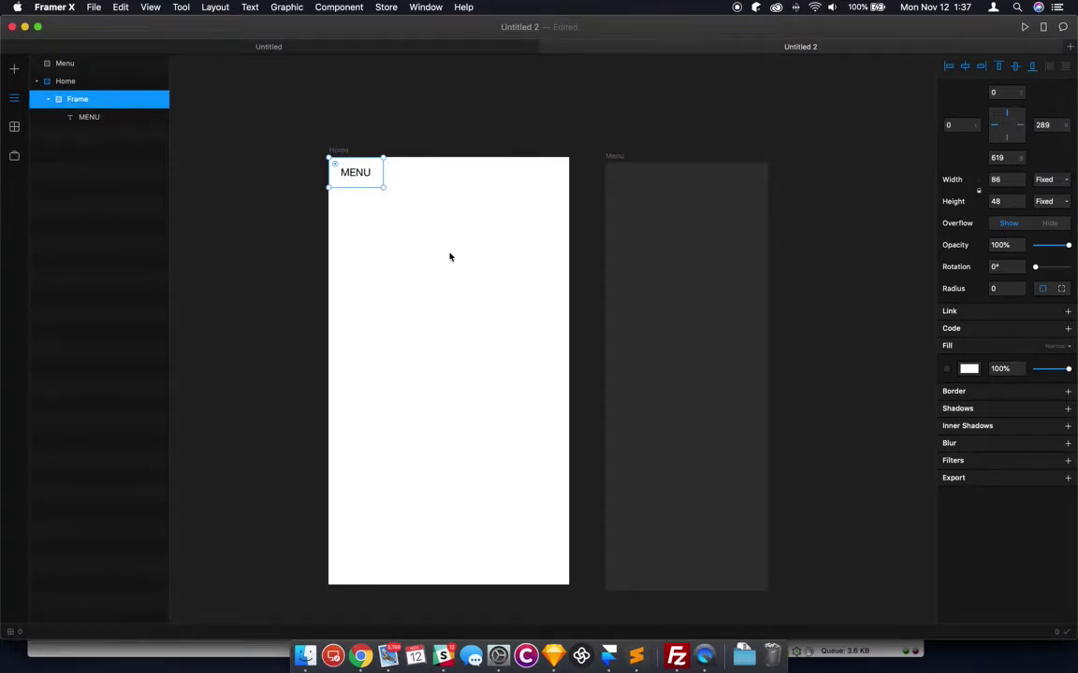
{"action": "key", "text": "super+d"}
{"action": "left_click_drag", "start_coordinate": [356, 173], "coordinate": [639, 181]}
Relabel the copied button in the Menu frame to 'CLOSE'
{"action": "double_click", "coordinate": [636, 184]}
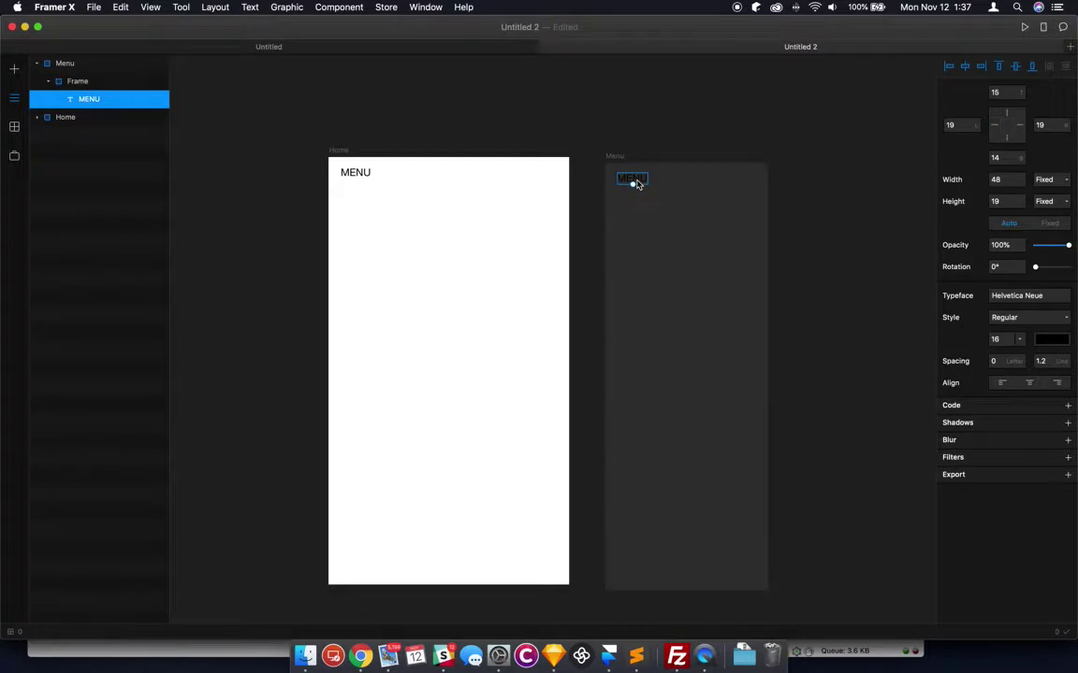
{"action": "double_click", "coordinate": [634, 182]}
{"action": "type", "text": "CLOSE"}
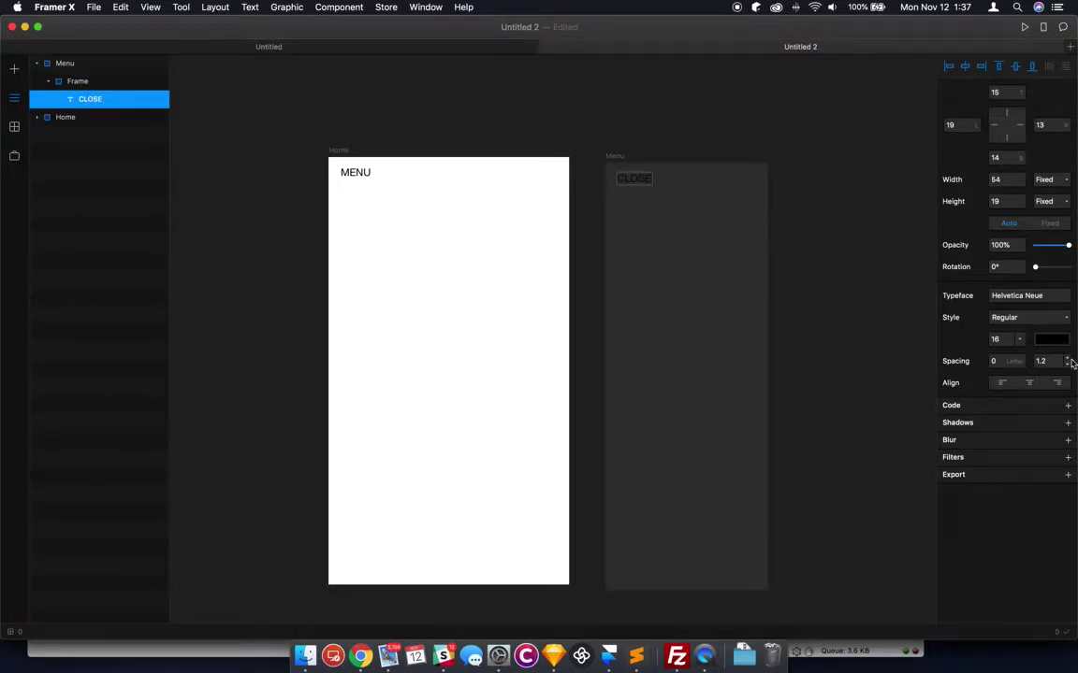
Give the CLOSE text a light grey #DDDDDD colour
{"action": "left_click", "coordinate": [1051, 339]}
{"action": "type", "text": "DDDDDD"}
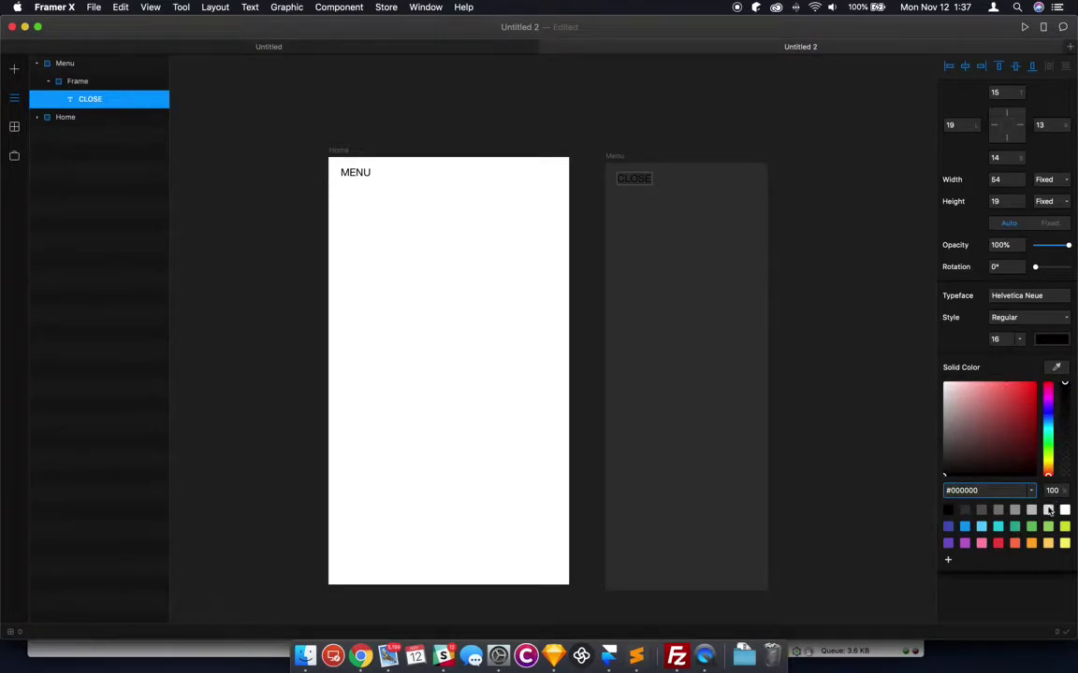
{"action": "key", "text": "Return"}
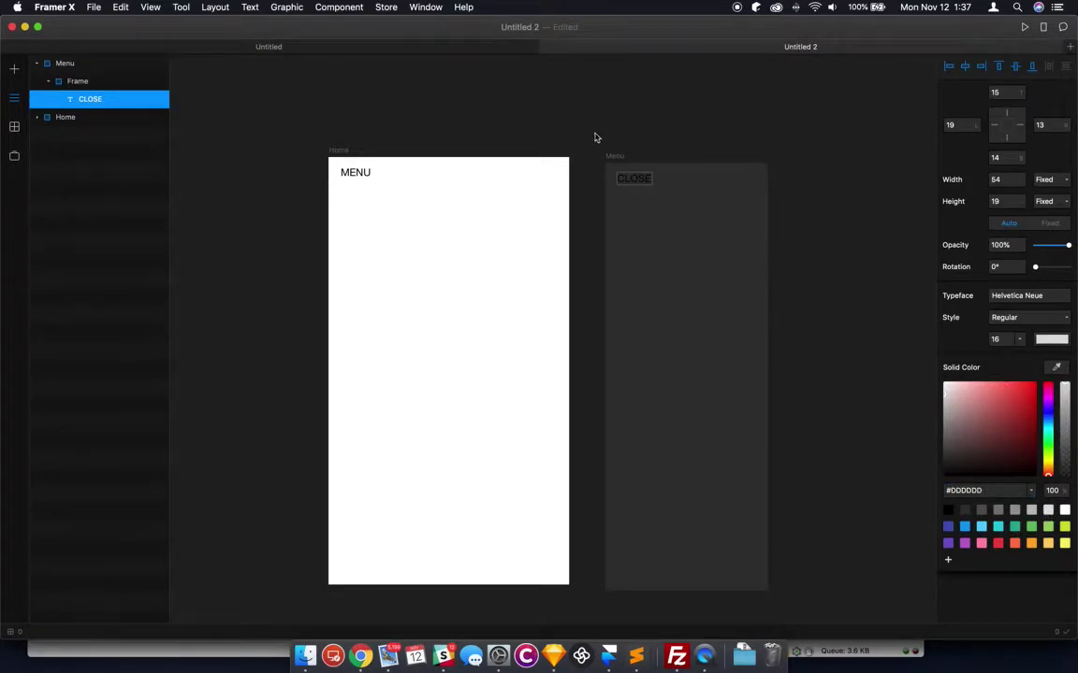
{"action": "left_click", "coordinate": [1064, 512]}
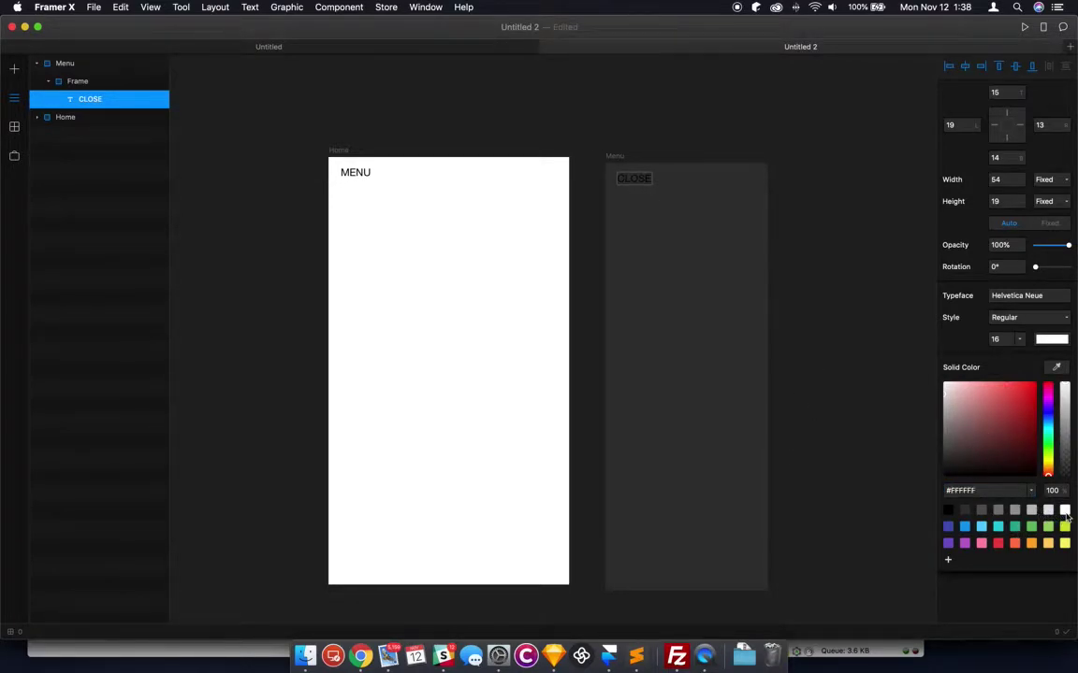
{"action": "left_click", "coordinate": [1039, 595]}
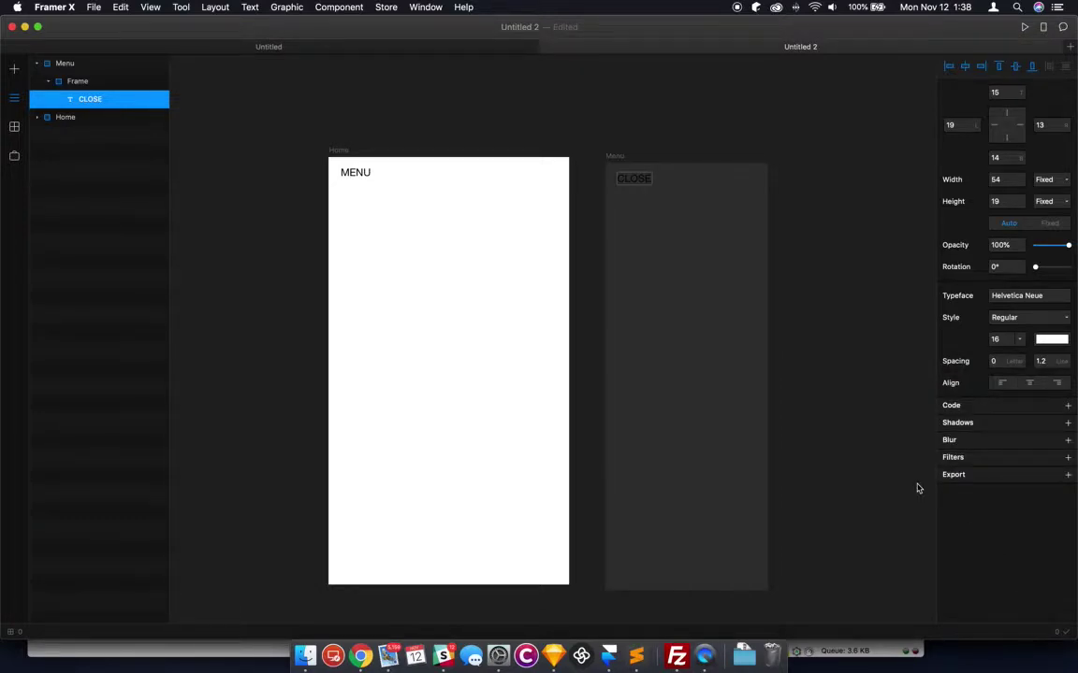
{"action": "key", "text": "ctrl+z"}
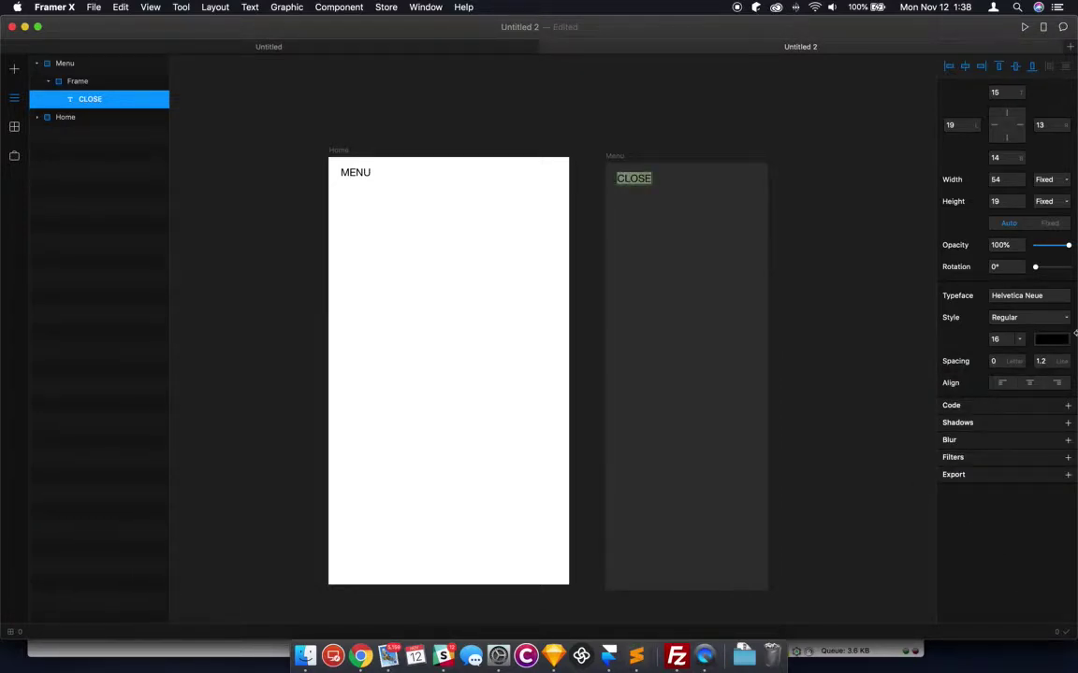
{"action": "left_click", "coordinate": [1050, 342]}
{"action": "left_click", "coordinate": [1044, 509]}
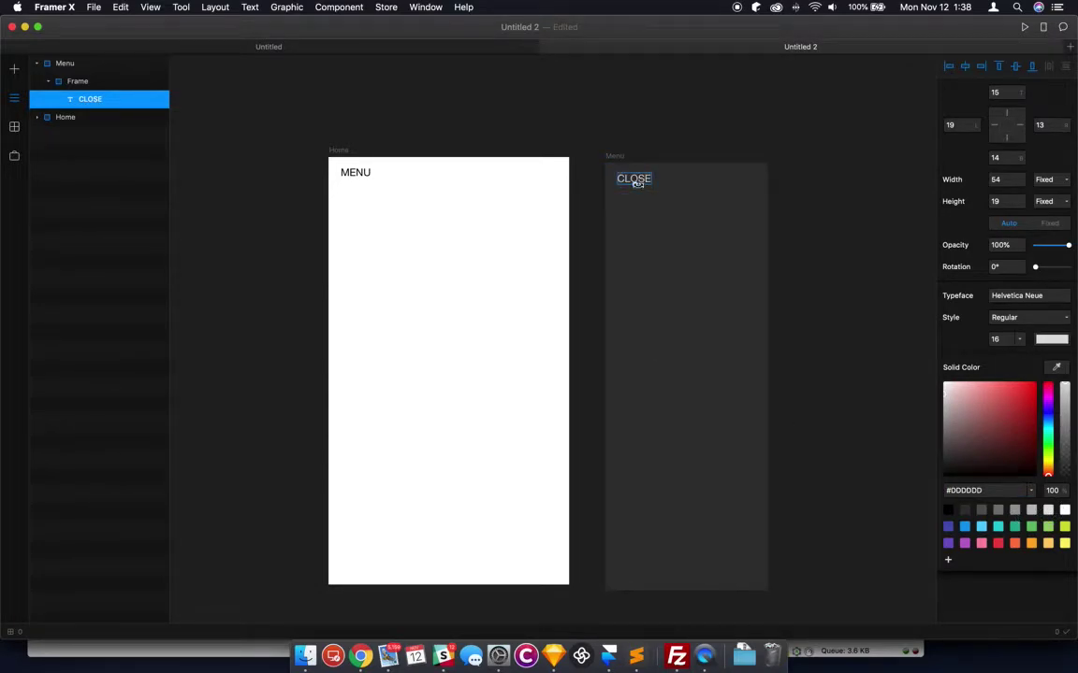
{"action": "left_click", "coordinate": [670, 216]}
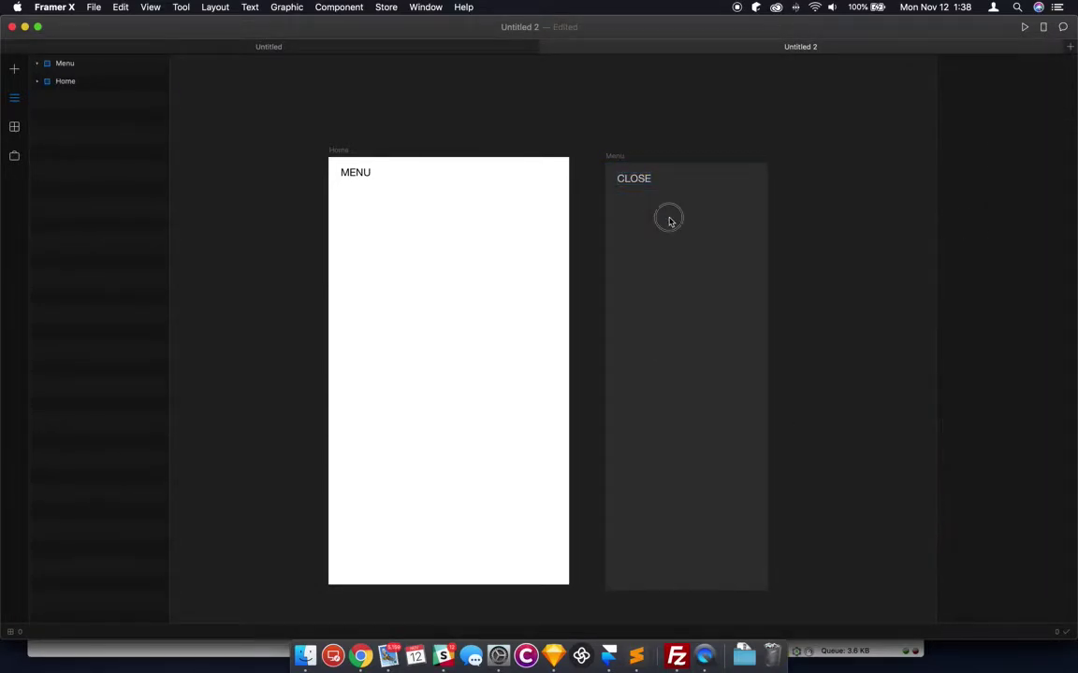
{"action": "left_click", "coordinate": [366, 178]}
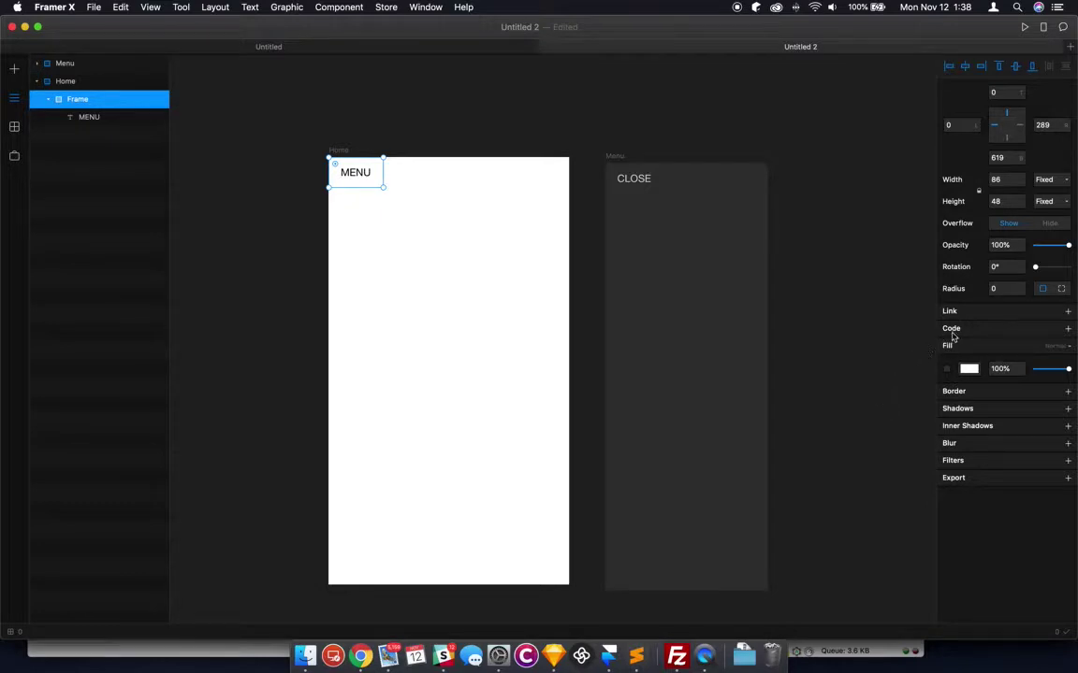
Add a link from Home's MENU button targeting the Menu frame
{"action": "left_click", "coordinate": [976, 313]}
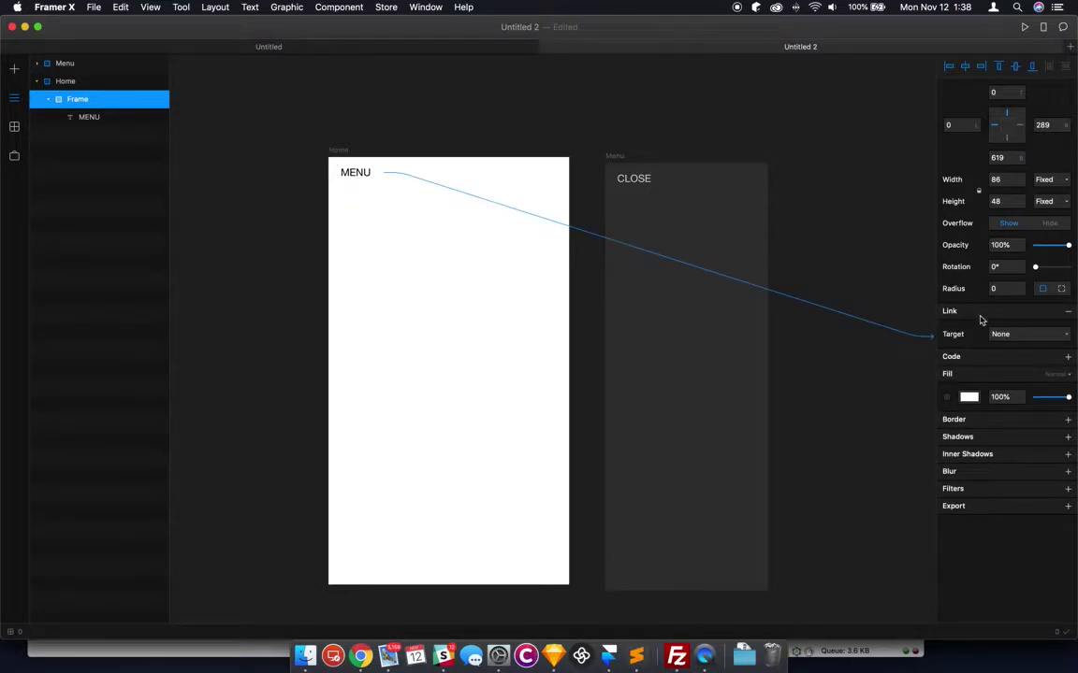
{"action": "left_click_drag", "start_coordinate": [1003, 339], "coordinate": [659, 265]}
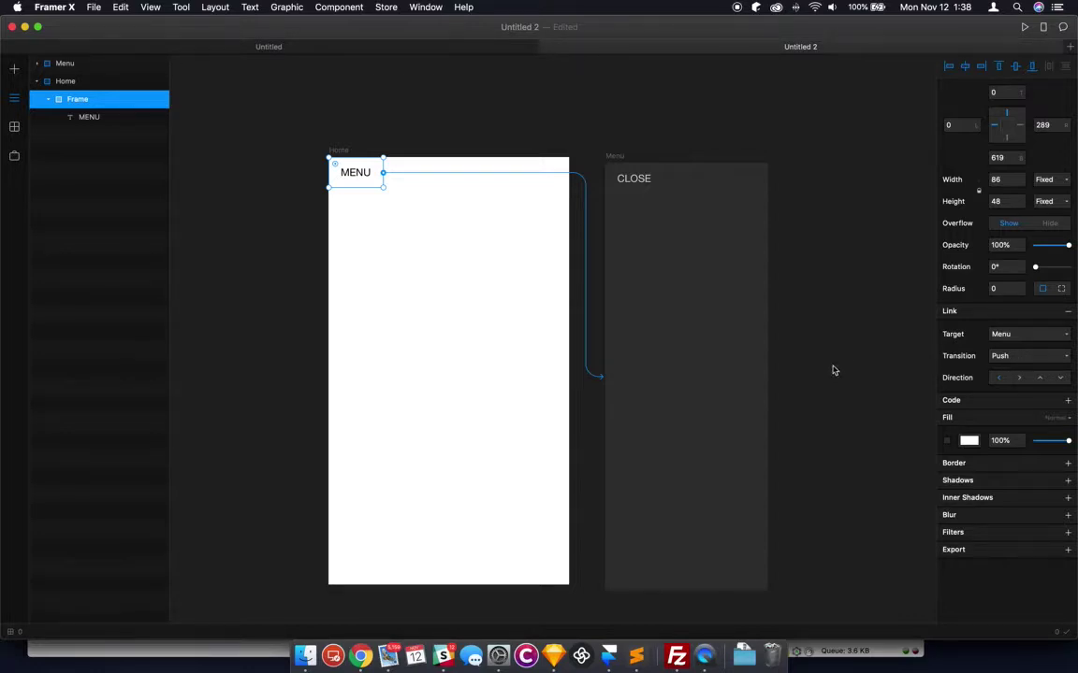
{"action": "left_click", "coordinate": [697, 330]}
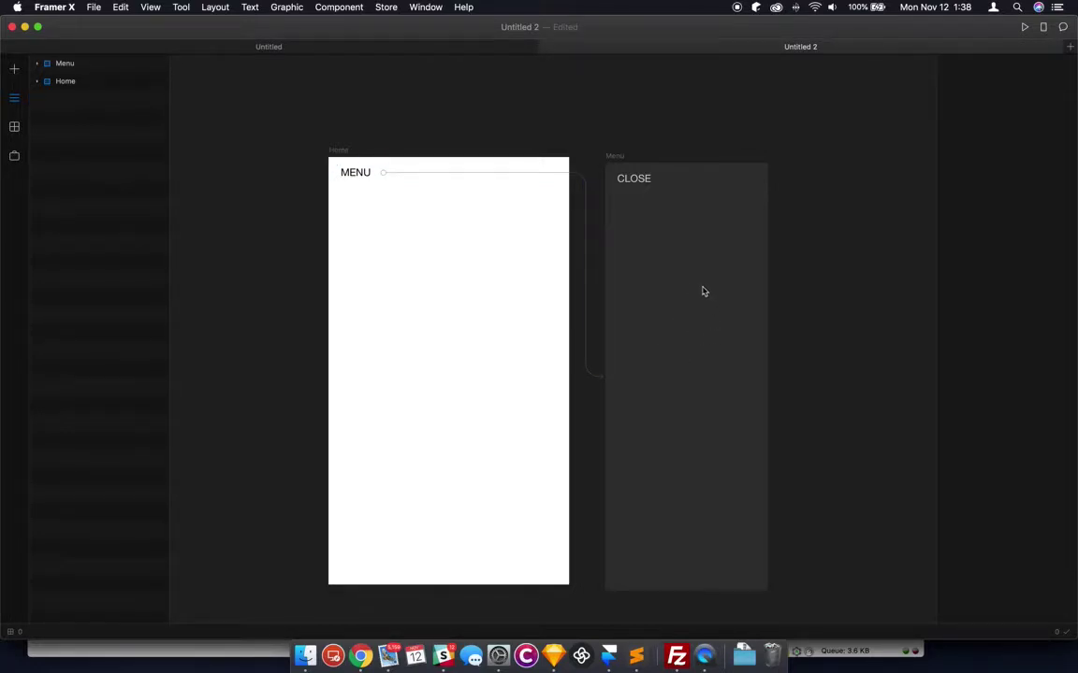
Move the Menu frame to the left of Home, at -346, 0
{"action": "left_click", "coordinate": [645, 324]}
{"action": "left_click", "coordinate": [613, 164]}
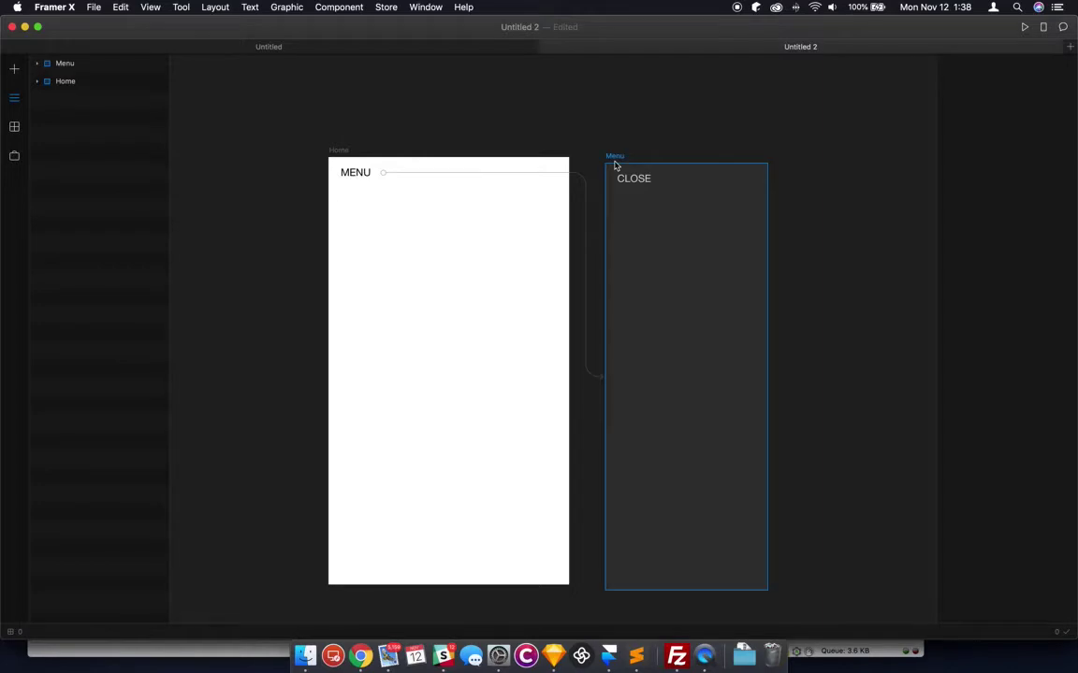
{"action": "left_click_drag", "start_coordinate": [681, 233], "coordinate": [204, 278]}
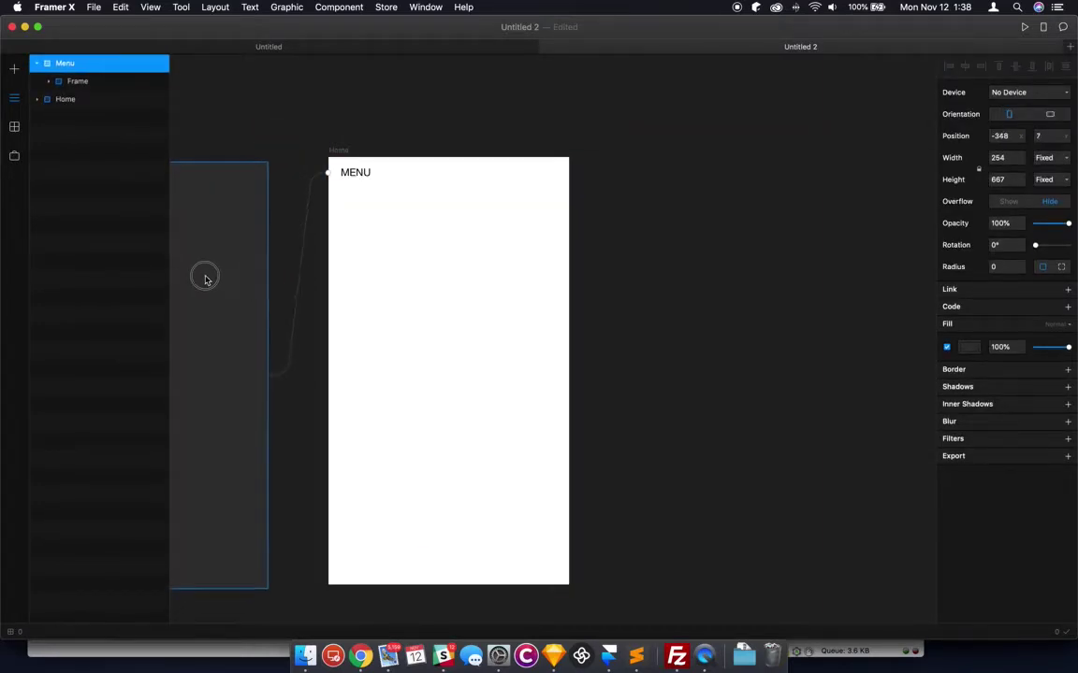
{"action": "scroll", "coordinate": [415, 232], "scroll_direction": "right", "scroll_amount": 1}
{"action": "scroll", "coordinate": [415, 231], "scroll_direction": "left", "scroll_amount": 5}
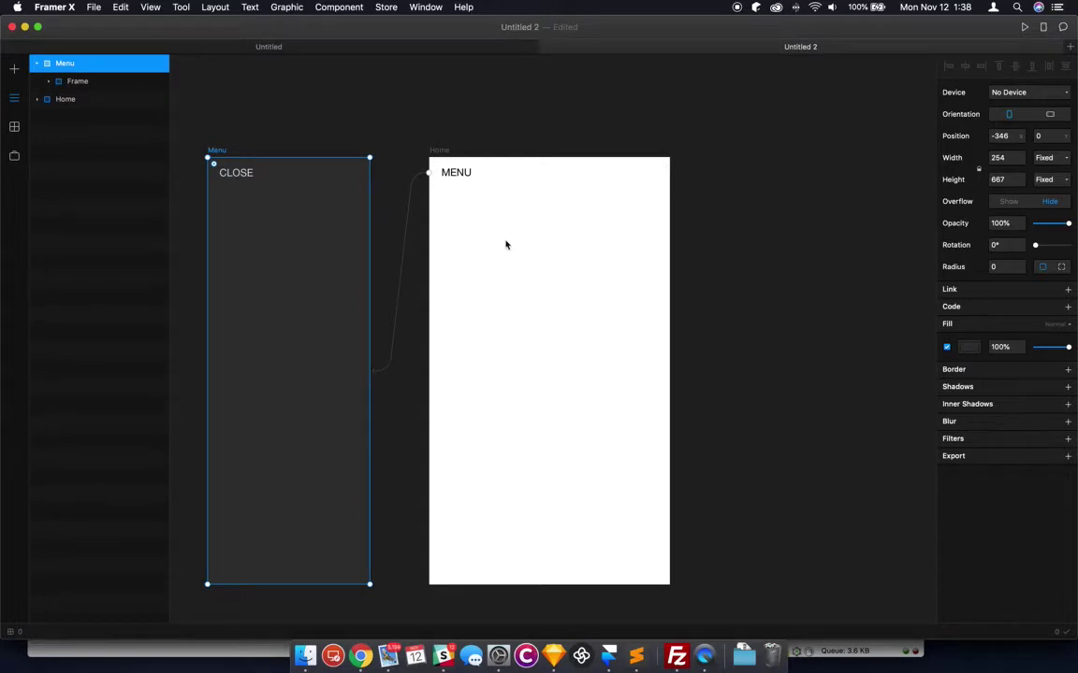
{"action": "left_click", "coordinate": [233, 182]}
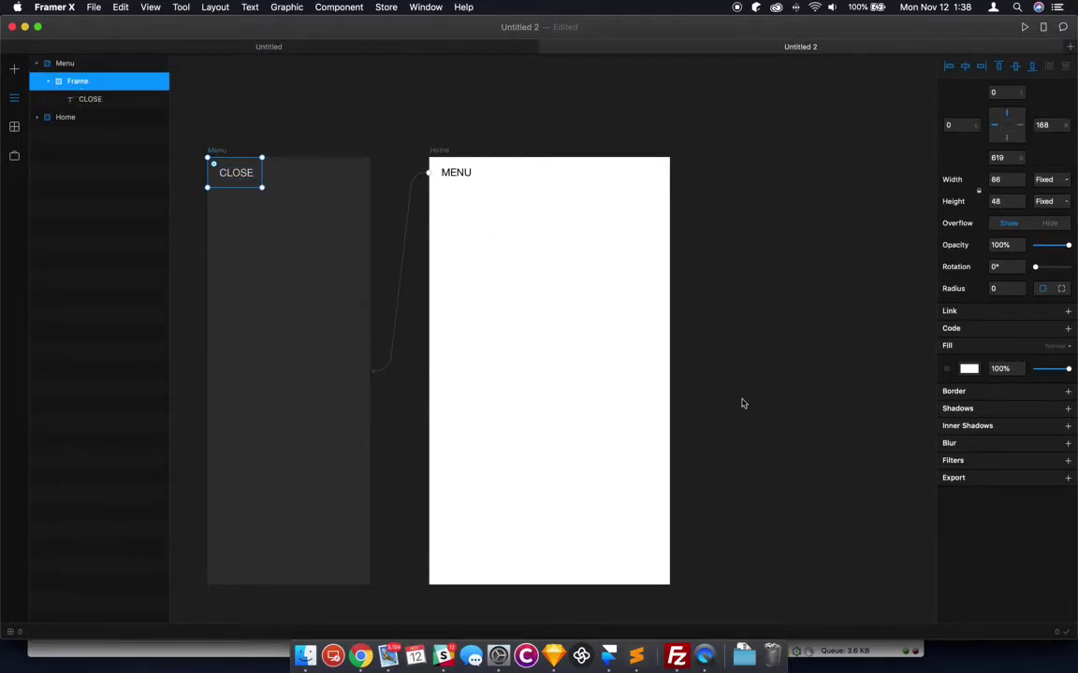
Add a link on the CLOSE button targeting Previous Frame
{"action": "left_click", "coordinate": [969, 312]}
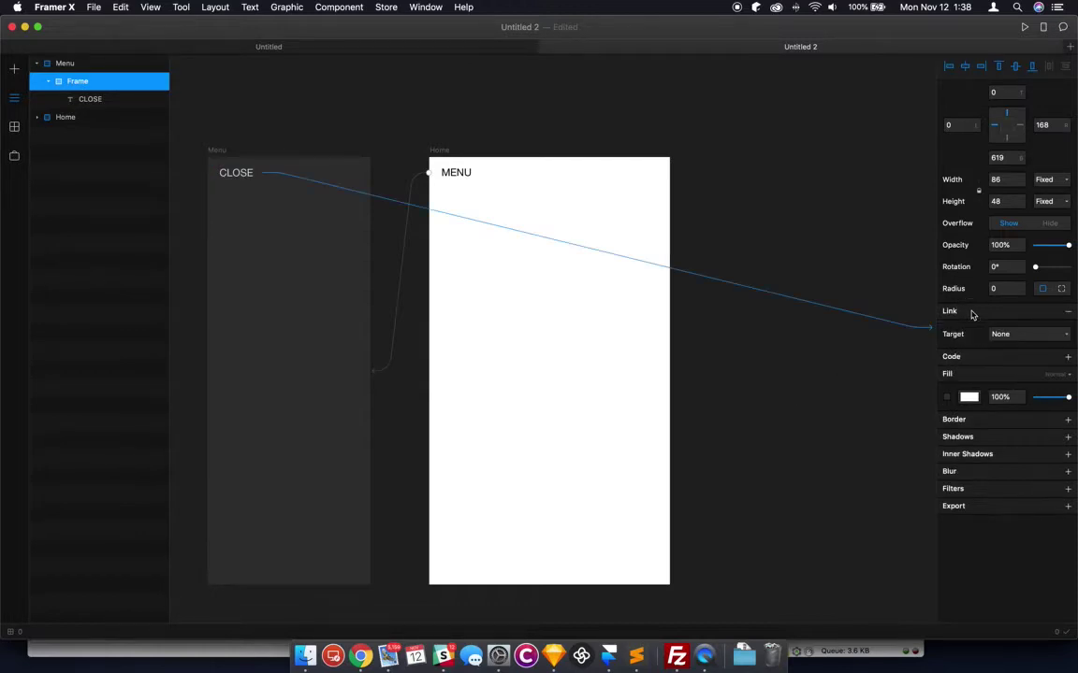
{"action": "left_click", "coordinate": [1015, 335]}
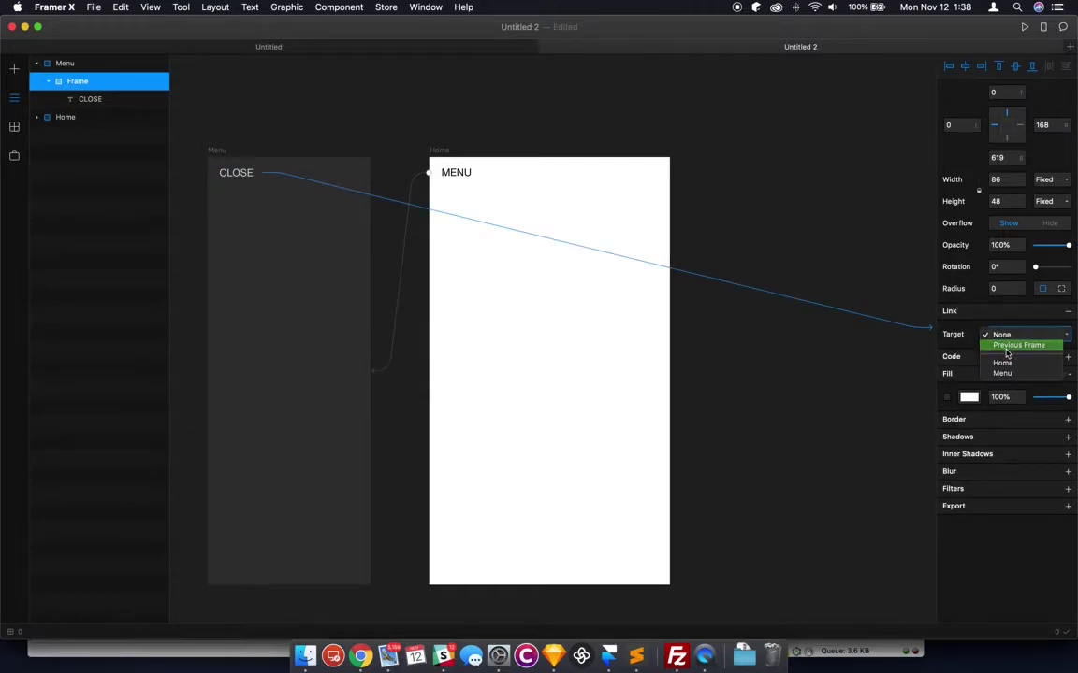
{"action": "left_click", "coordinate": [1008, 346]}
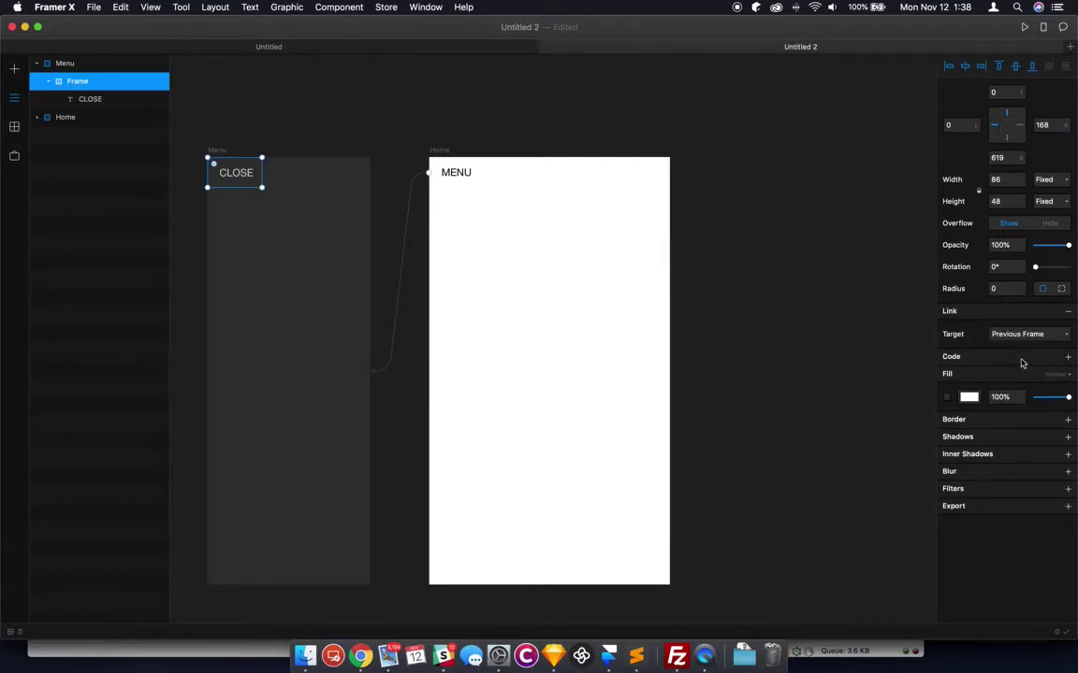
{"action": "left_click", "coordinate": [439, 150]}
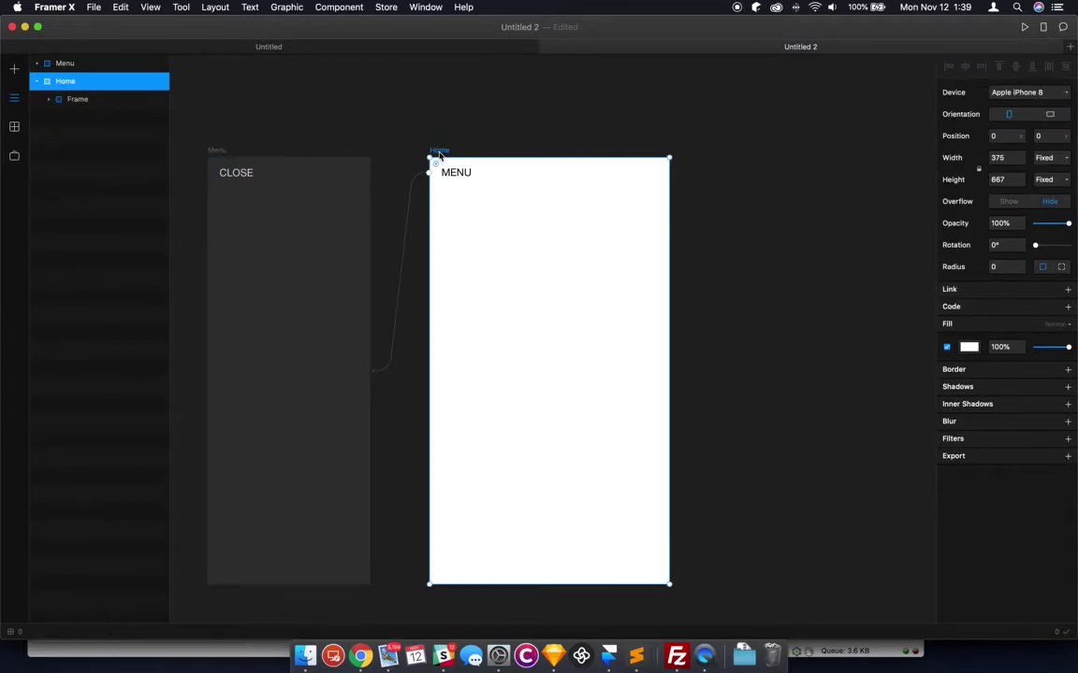
Change the MENU button's link transition from Push to Overlay
{"action": "left_click", "coordinate": [455, 176]}
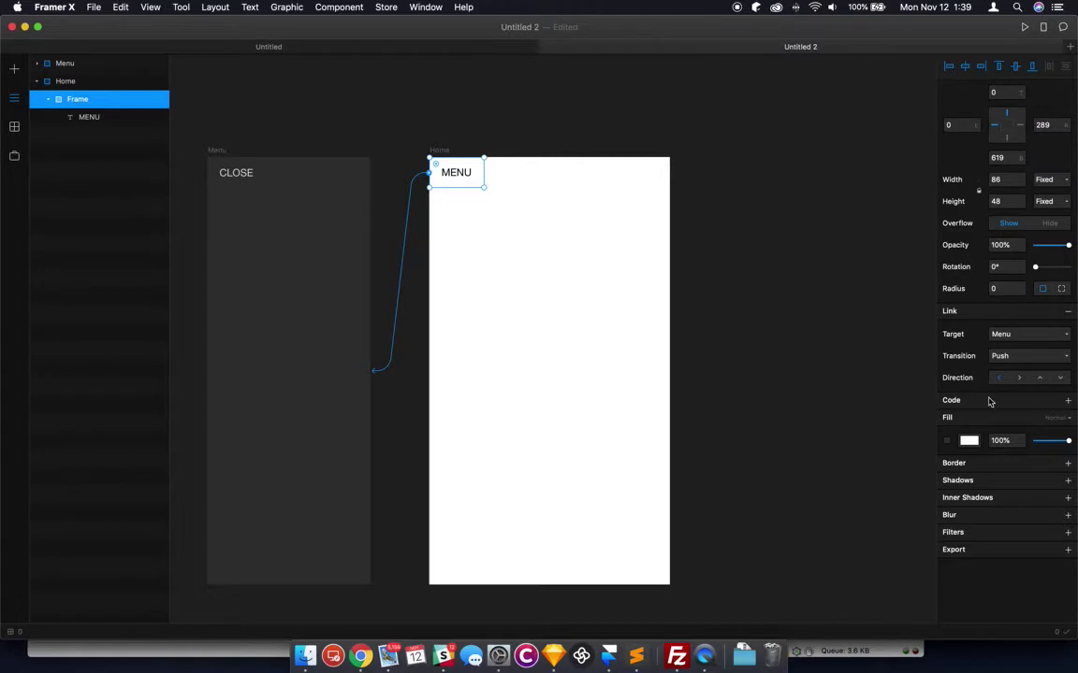
{"action": "left_click", "coordinate": [1018, 359]}
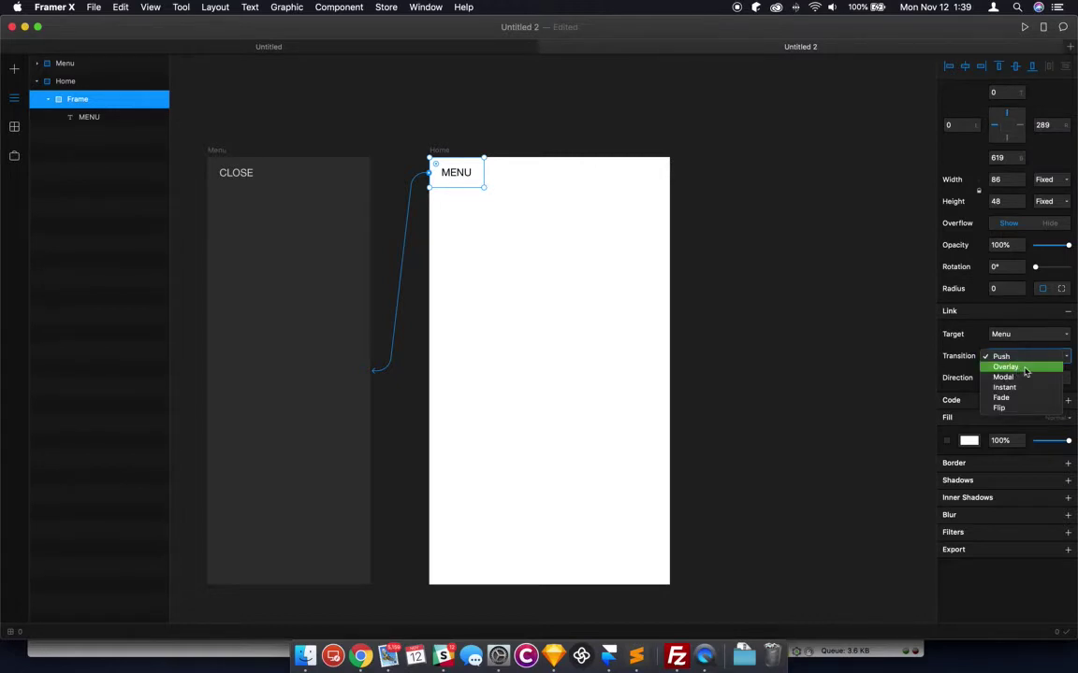
{"action": "left_click", "coordinate": [1025, 369]}
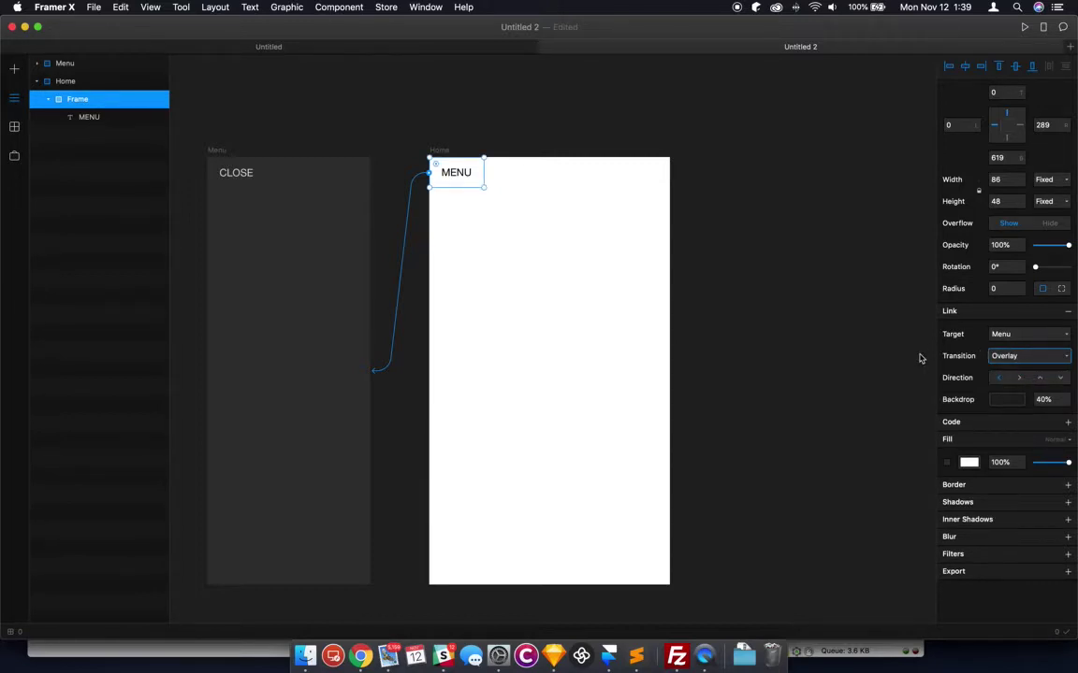
{"action": "left_click", "coordinate": [438, 150]}
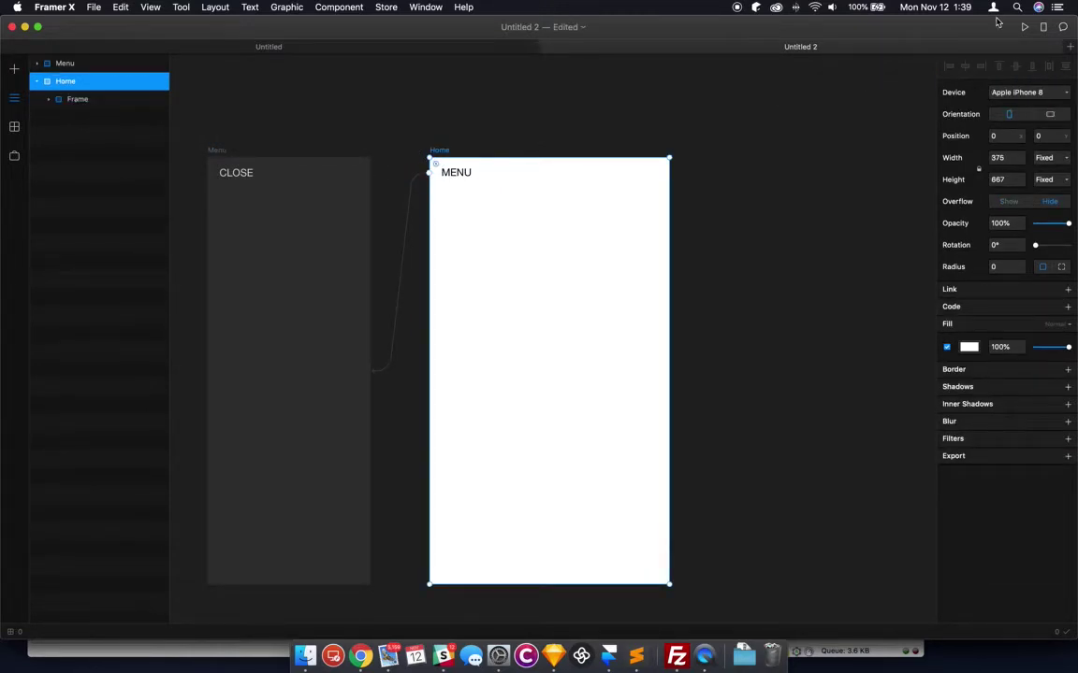
Preview the prototype, tapping MENU and CLOSE twice to test both links
{"action": "left_click", "coordinate": [1024, 28]}
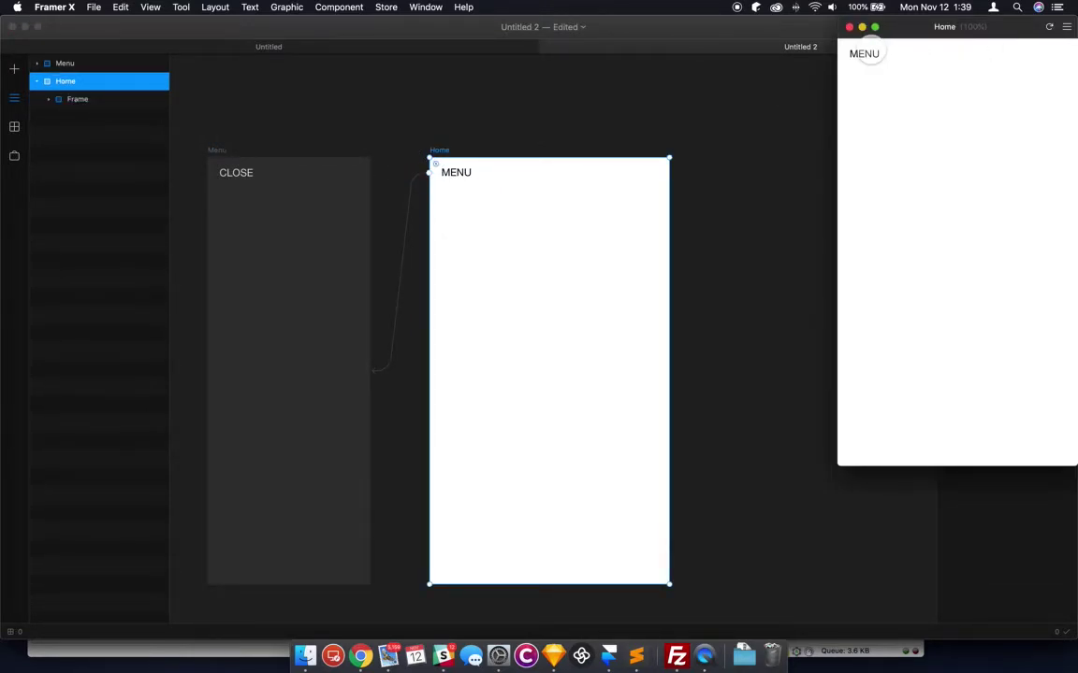
{"action": "left_click", "coordinate": [865, 53]}
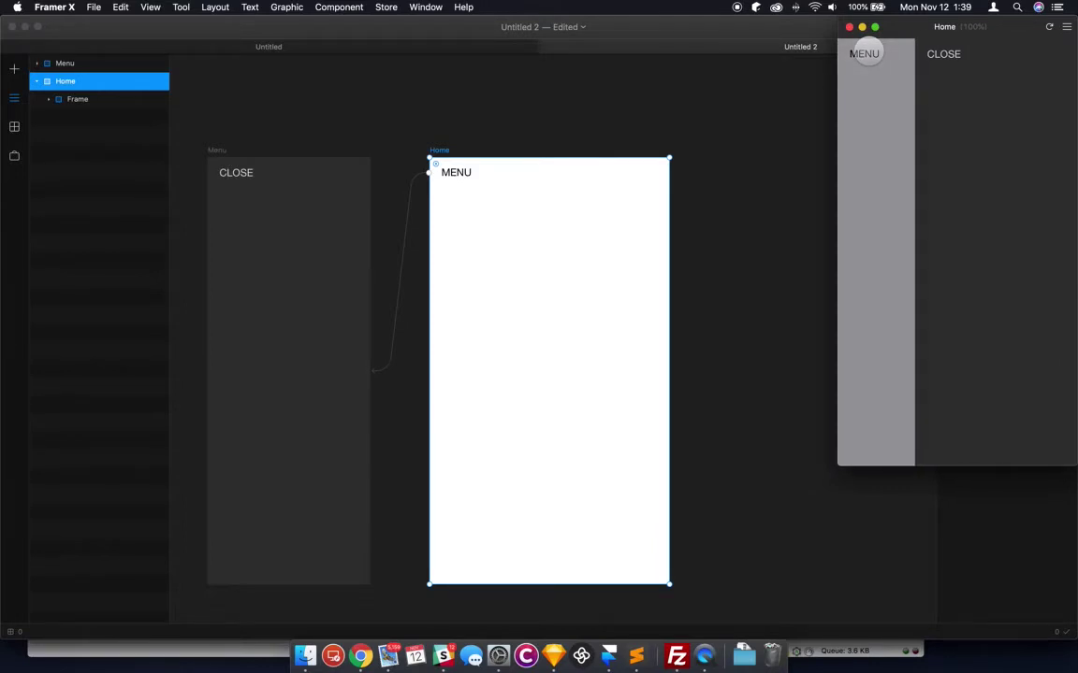
{"action": "left_click", "coordinate": [941, 53]}
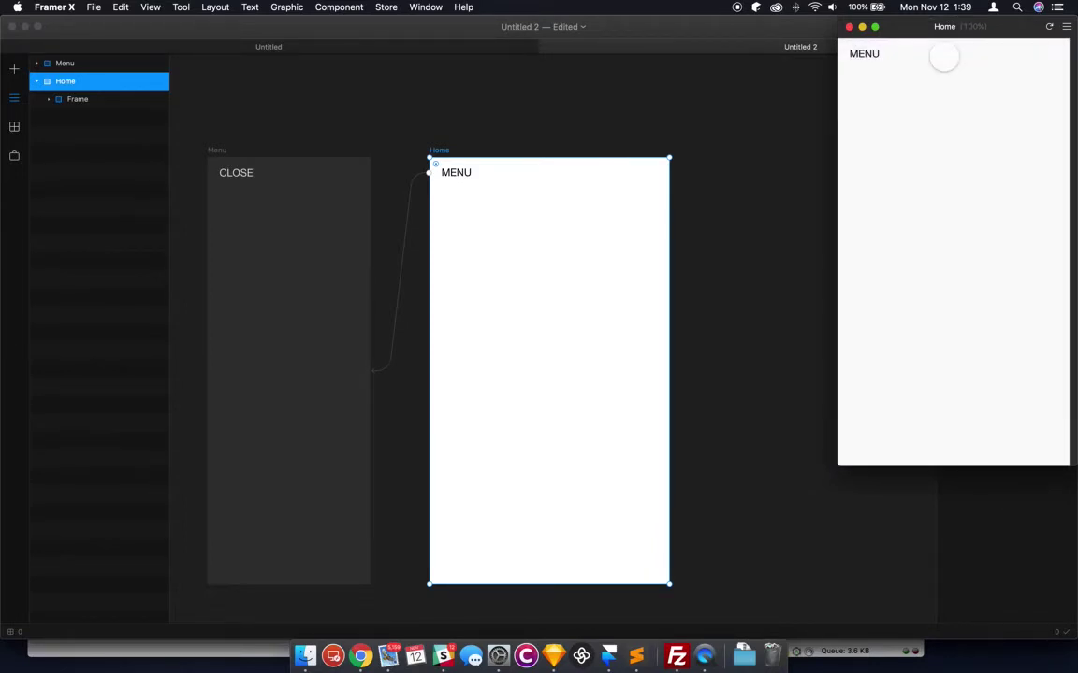
{"action": "left_click", "coordinate": [865, 53]}
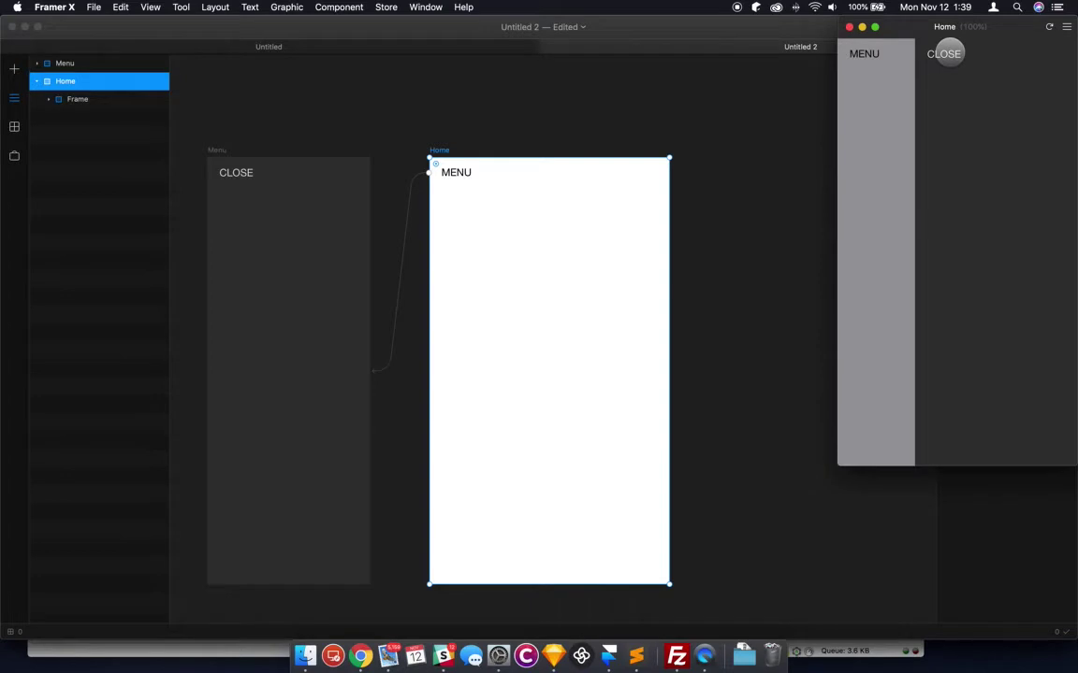
{"action": "left_click", "coordinate": [944, 53]}
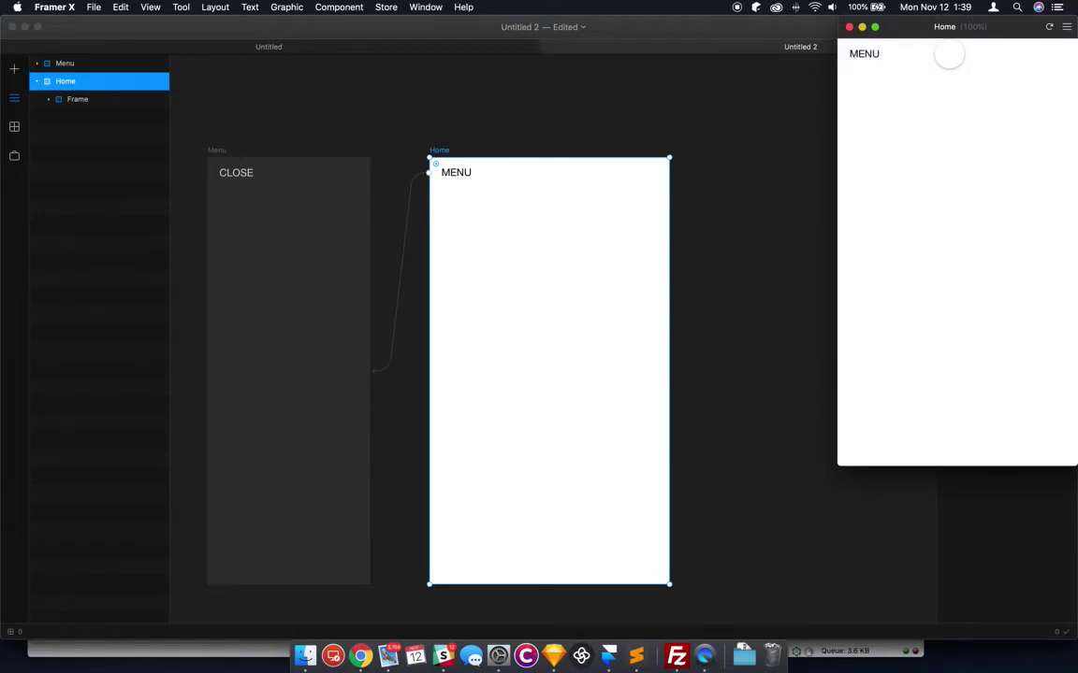
{"action": "left_click", "coordinate": [848, 27]}
Give the Menu frame a drop shadow (0, 2, 5) and reopen the preview
{"action": "left_click", "coordinate": [215, 150]}
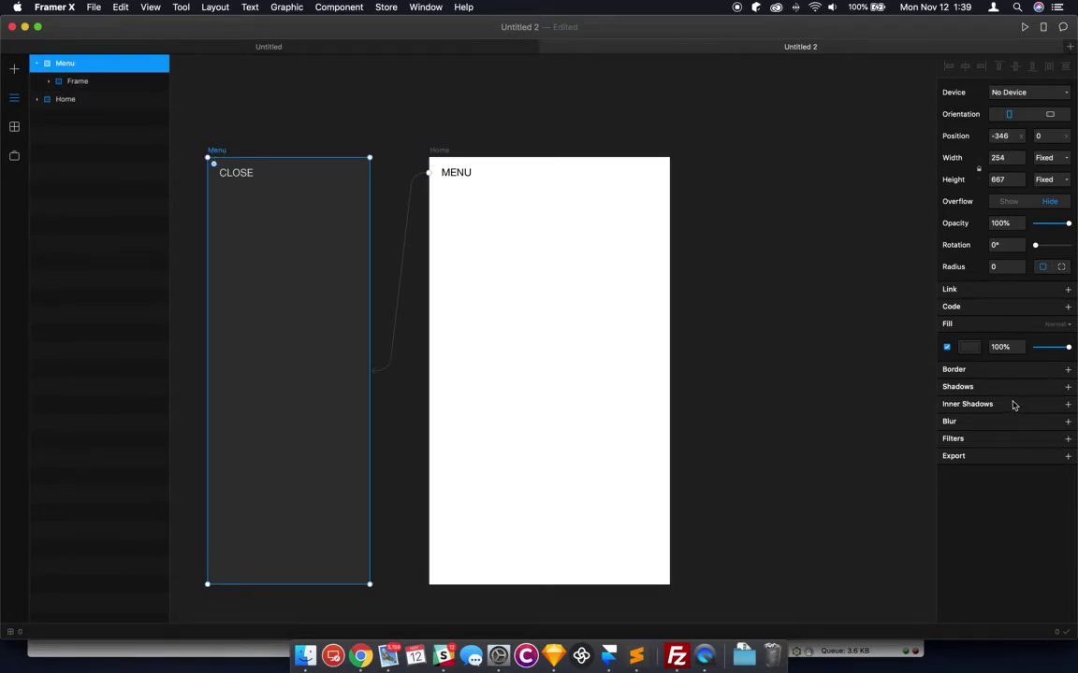
{"action": "left_click", "coordinate": [991, 393]}
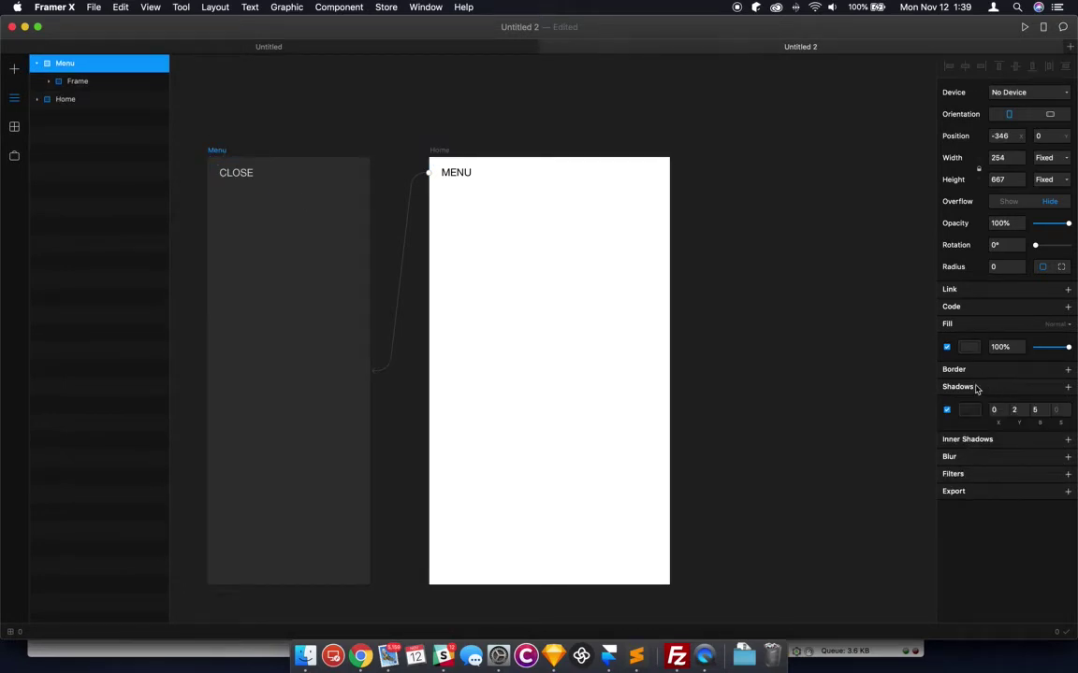
{"action": "left_click", "coordinate": [433, 167]}
{"action": "left_click", "coordinate": [1025, 28]}
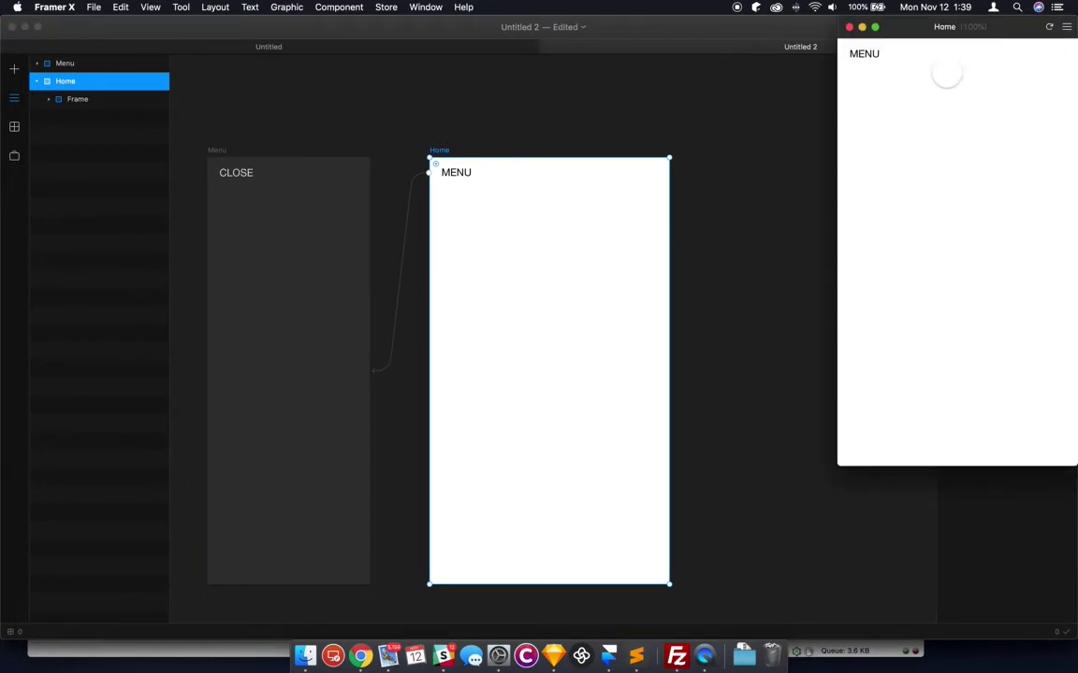
Test MENU and CLOSE repeatedly in preview, close it, then switch to QuickTime Player
{"action": "left_click", "coordinate": [864, 53]}
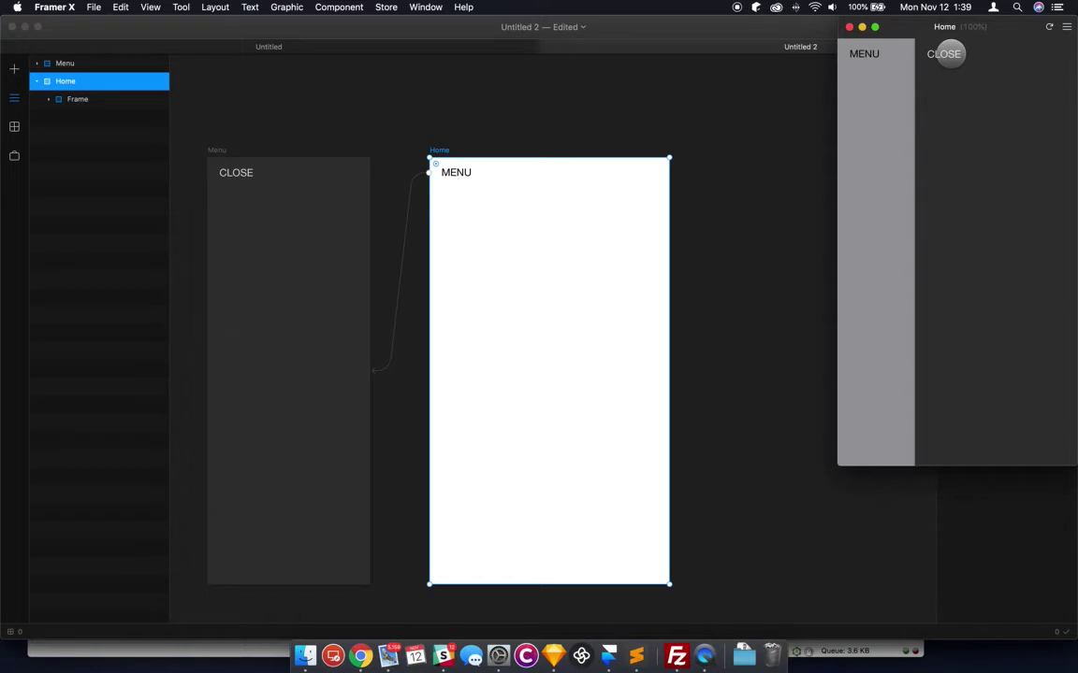
{"action": "left_click", "coordinate": [943, 53]}
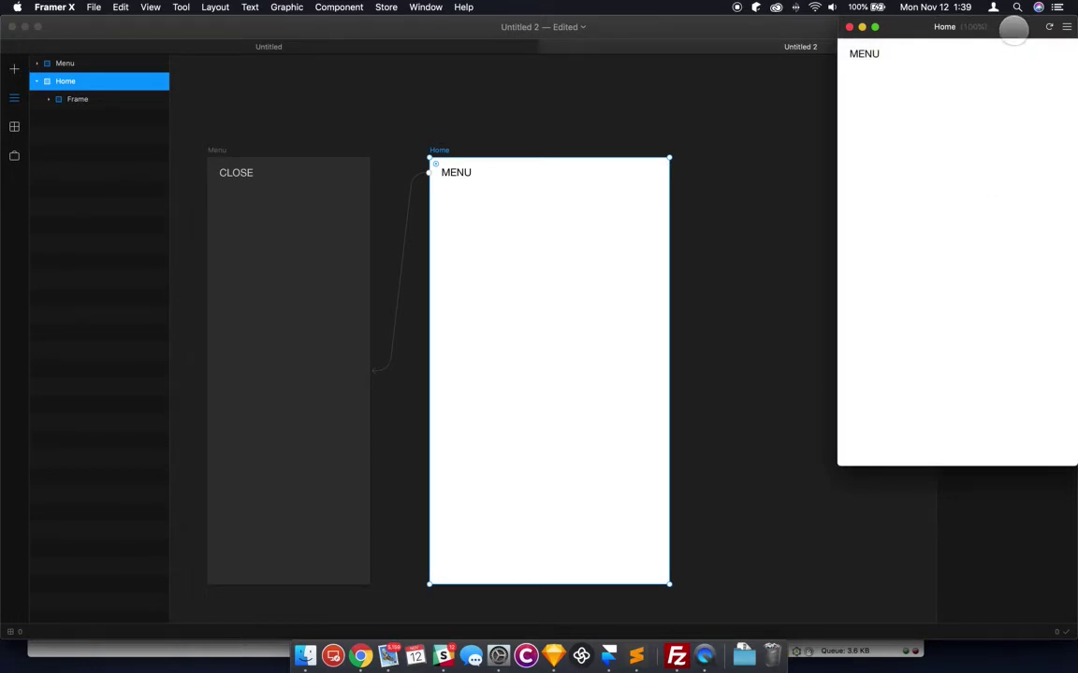
{"action": "left_click_drag", "start_coordinate": [1006, 25], "coordinate": [783, 117]}
{"action": "left_click", "coordinate": [636, 148]}
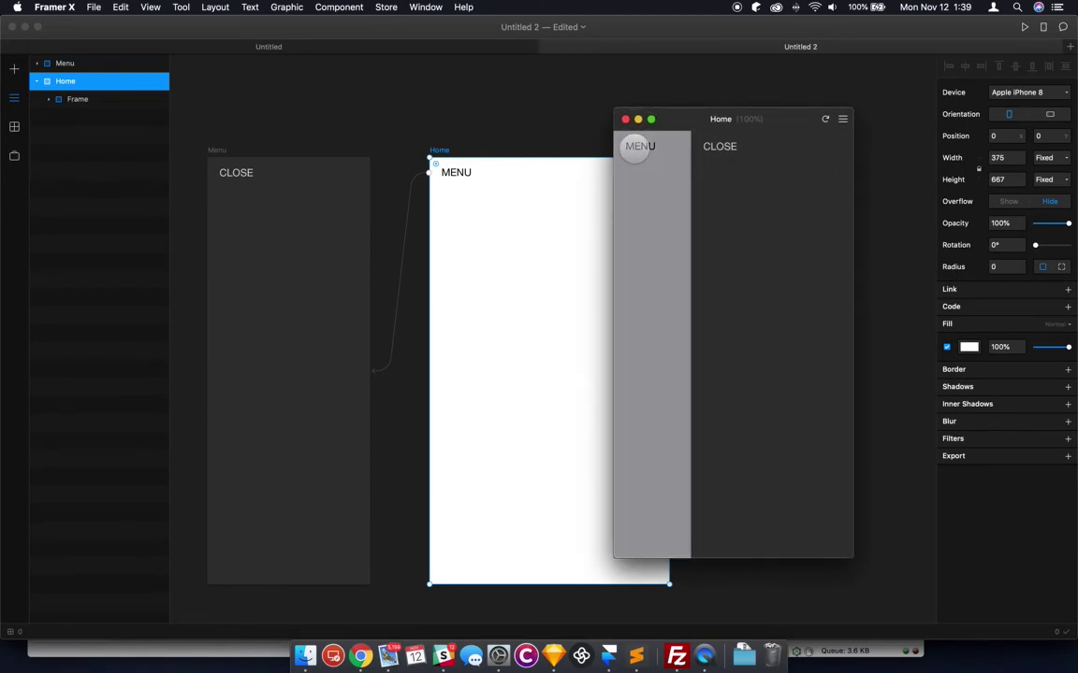
{"action": "left_click", "coordinate": [715, 150]}
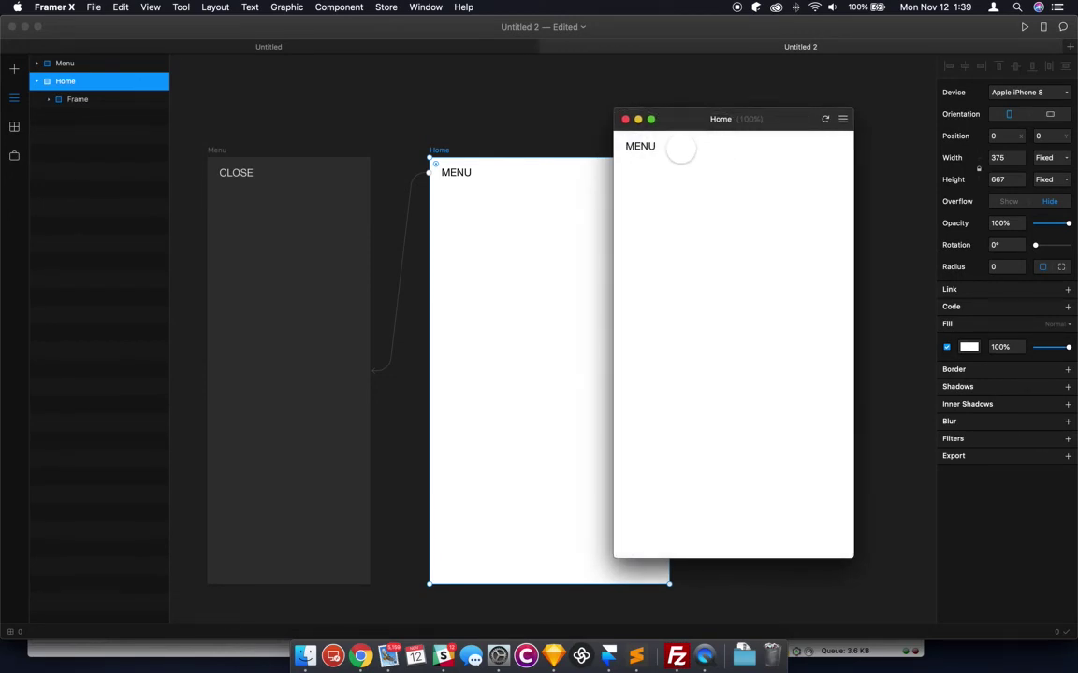
{"action": "left_click", "coordinate": [640, 147]}
{"action": "left_click", "coordinate": [735, 148]}
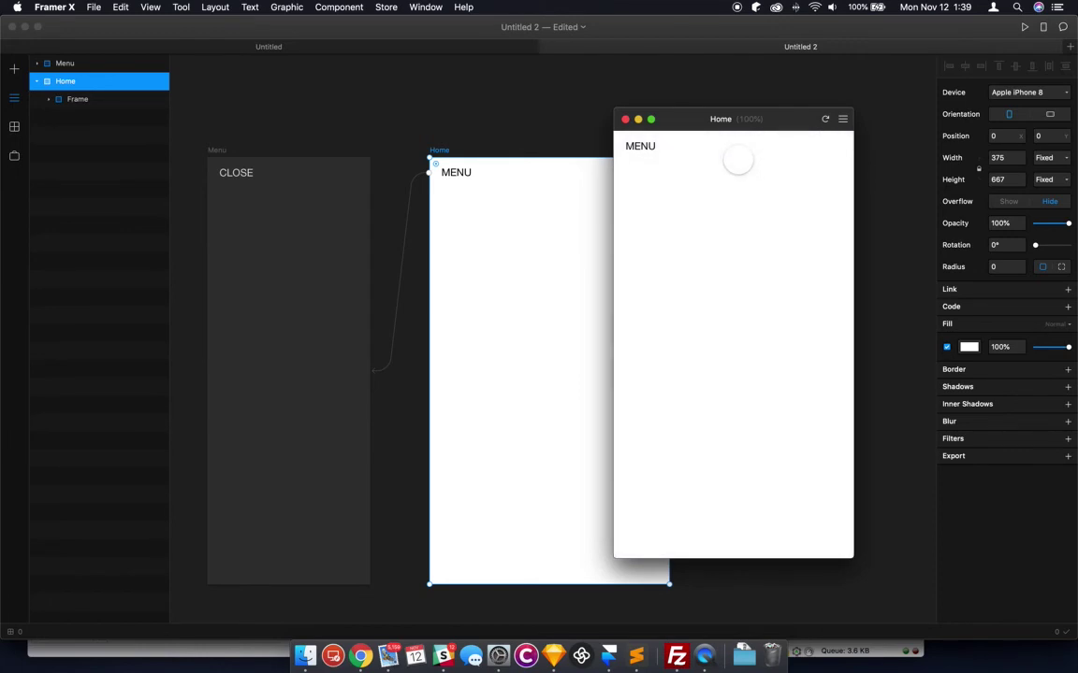
{"action": "left_click", "coordinate": [625, 119]}
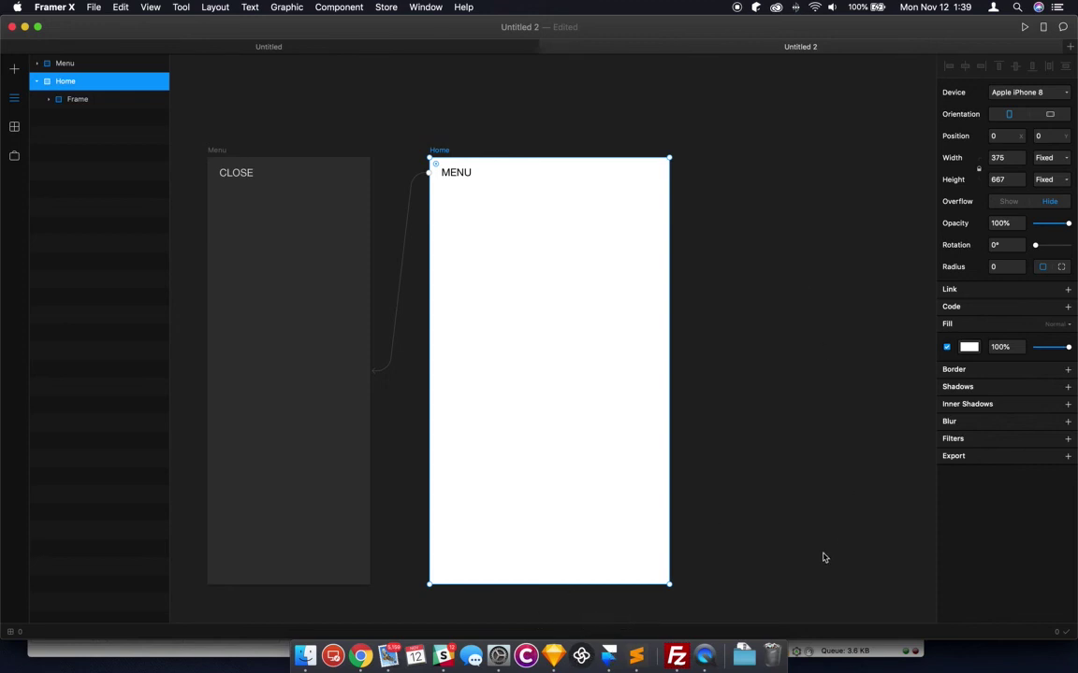
{"action": "left_click", "coordinate": [704, 657]}
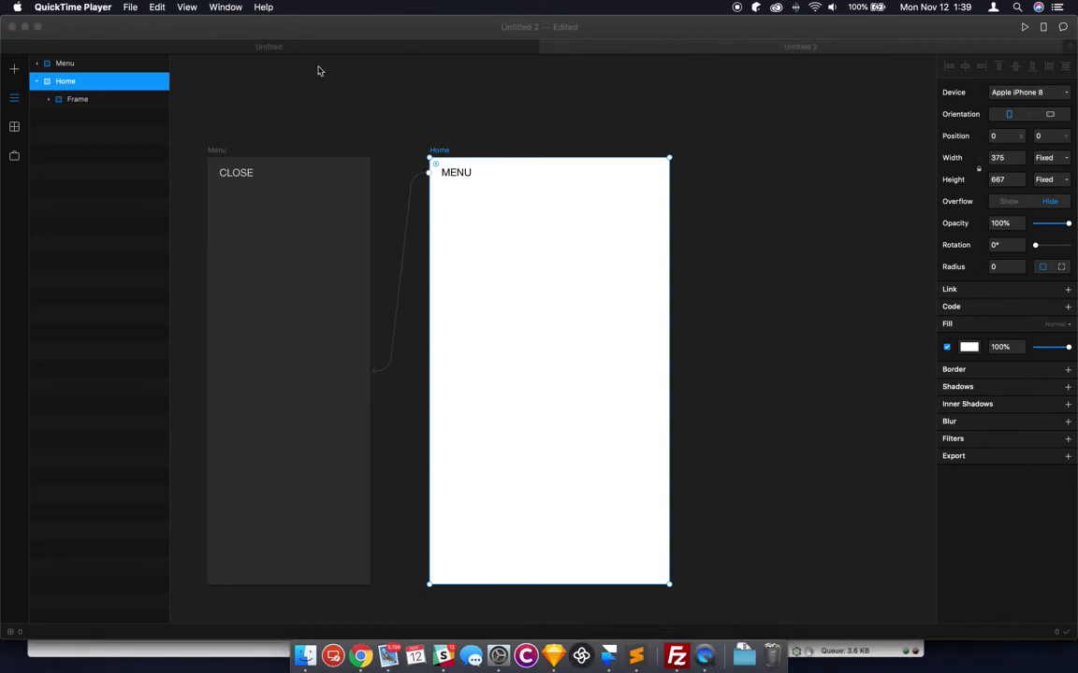